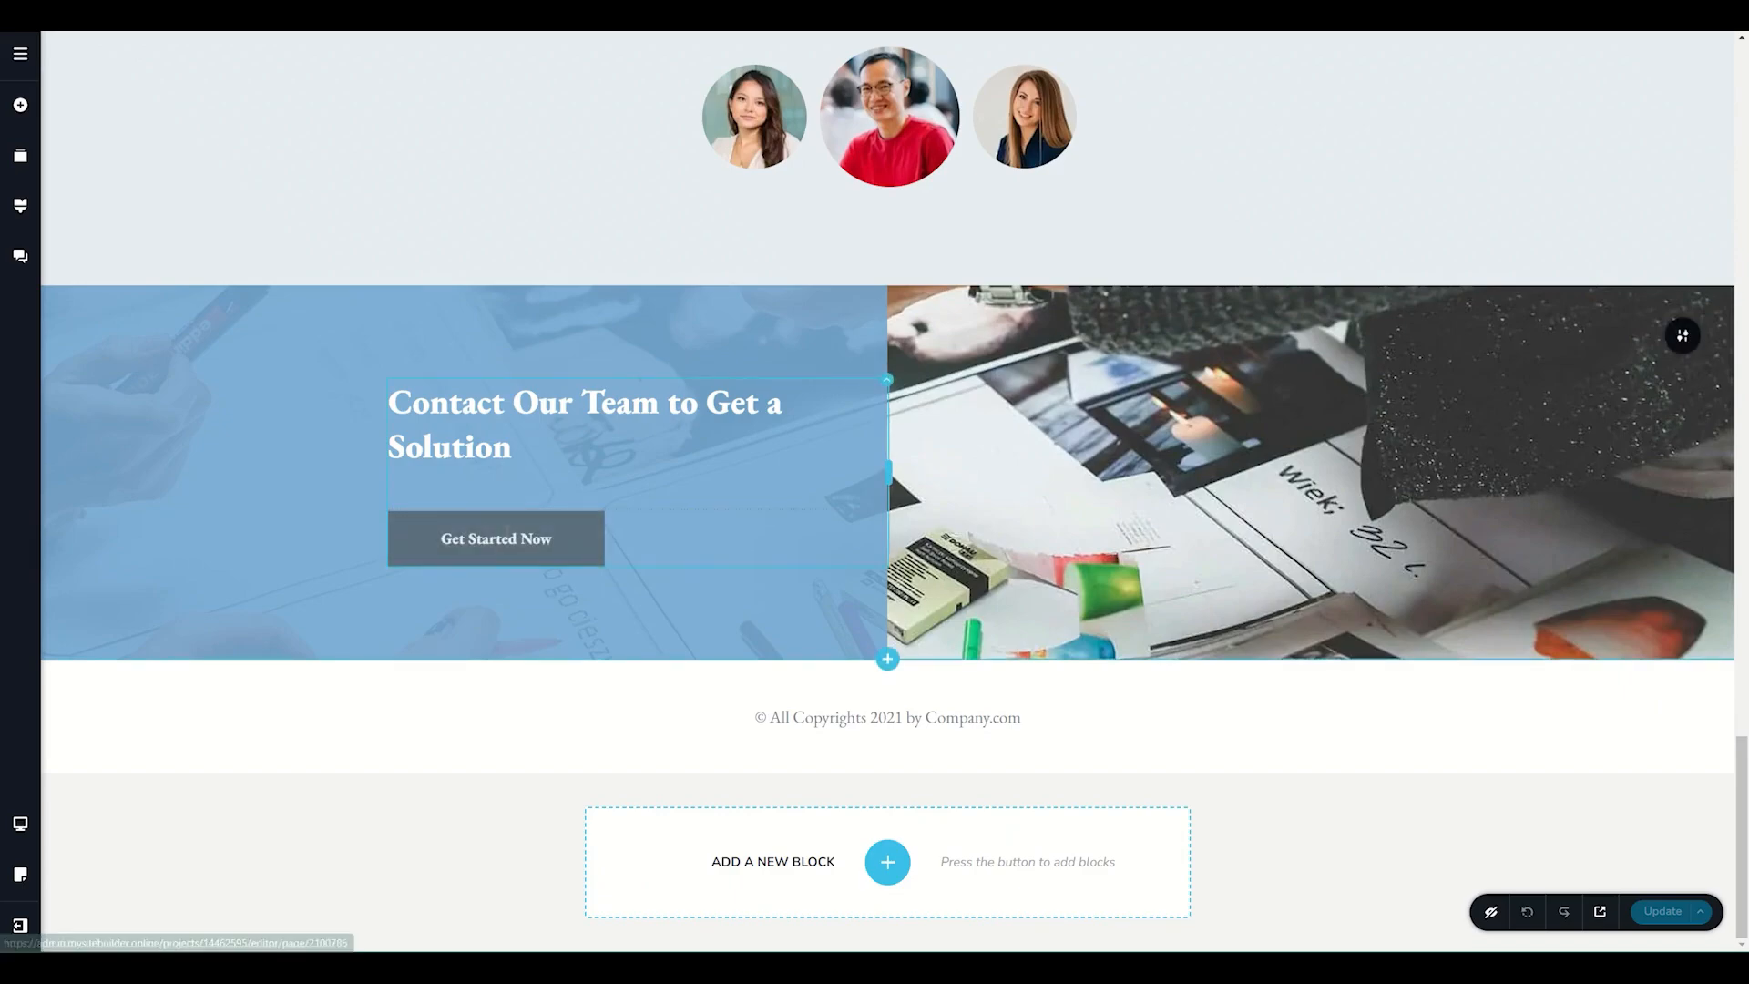
# Set the link type of the Get Started Now button in the contact section to Popup.
pyautogui.click(507, 532)
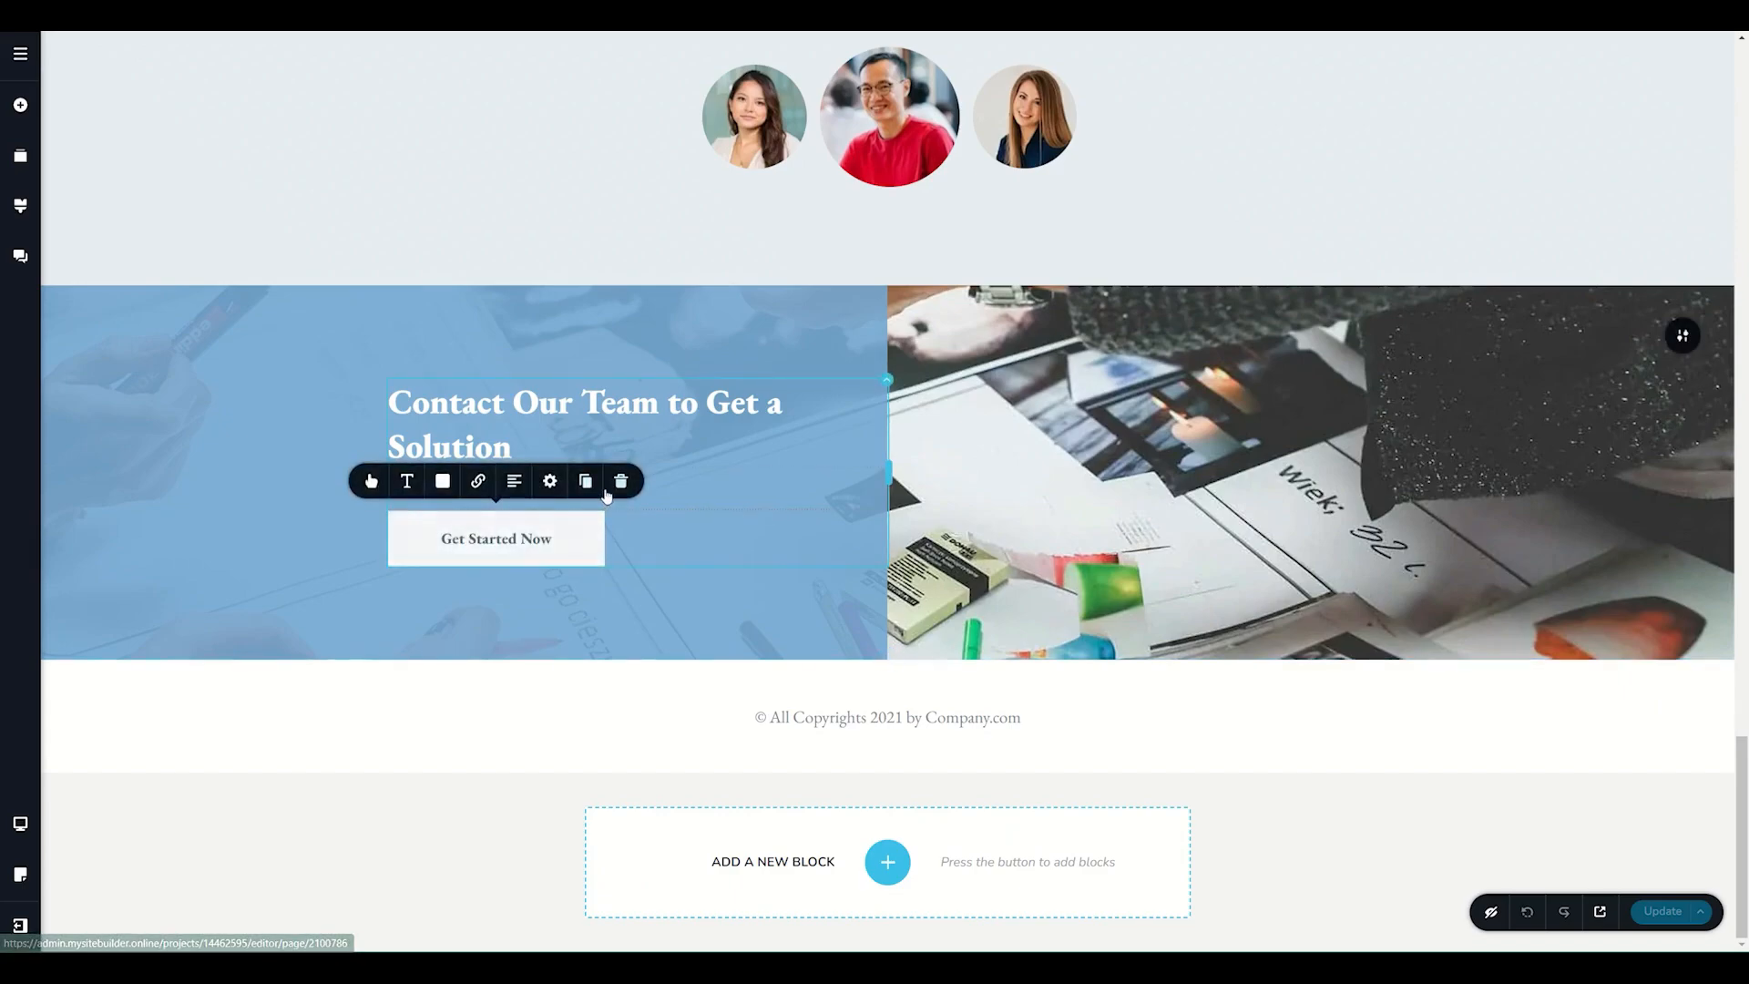
pyautogui.click(480, 483)
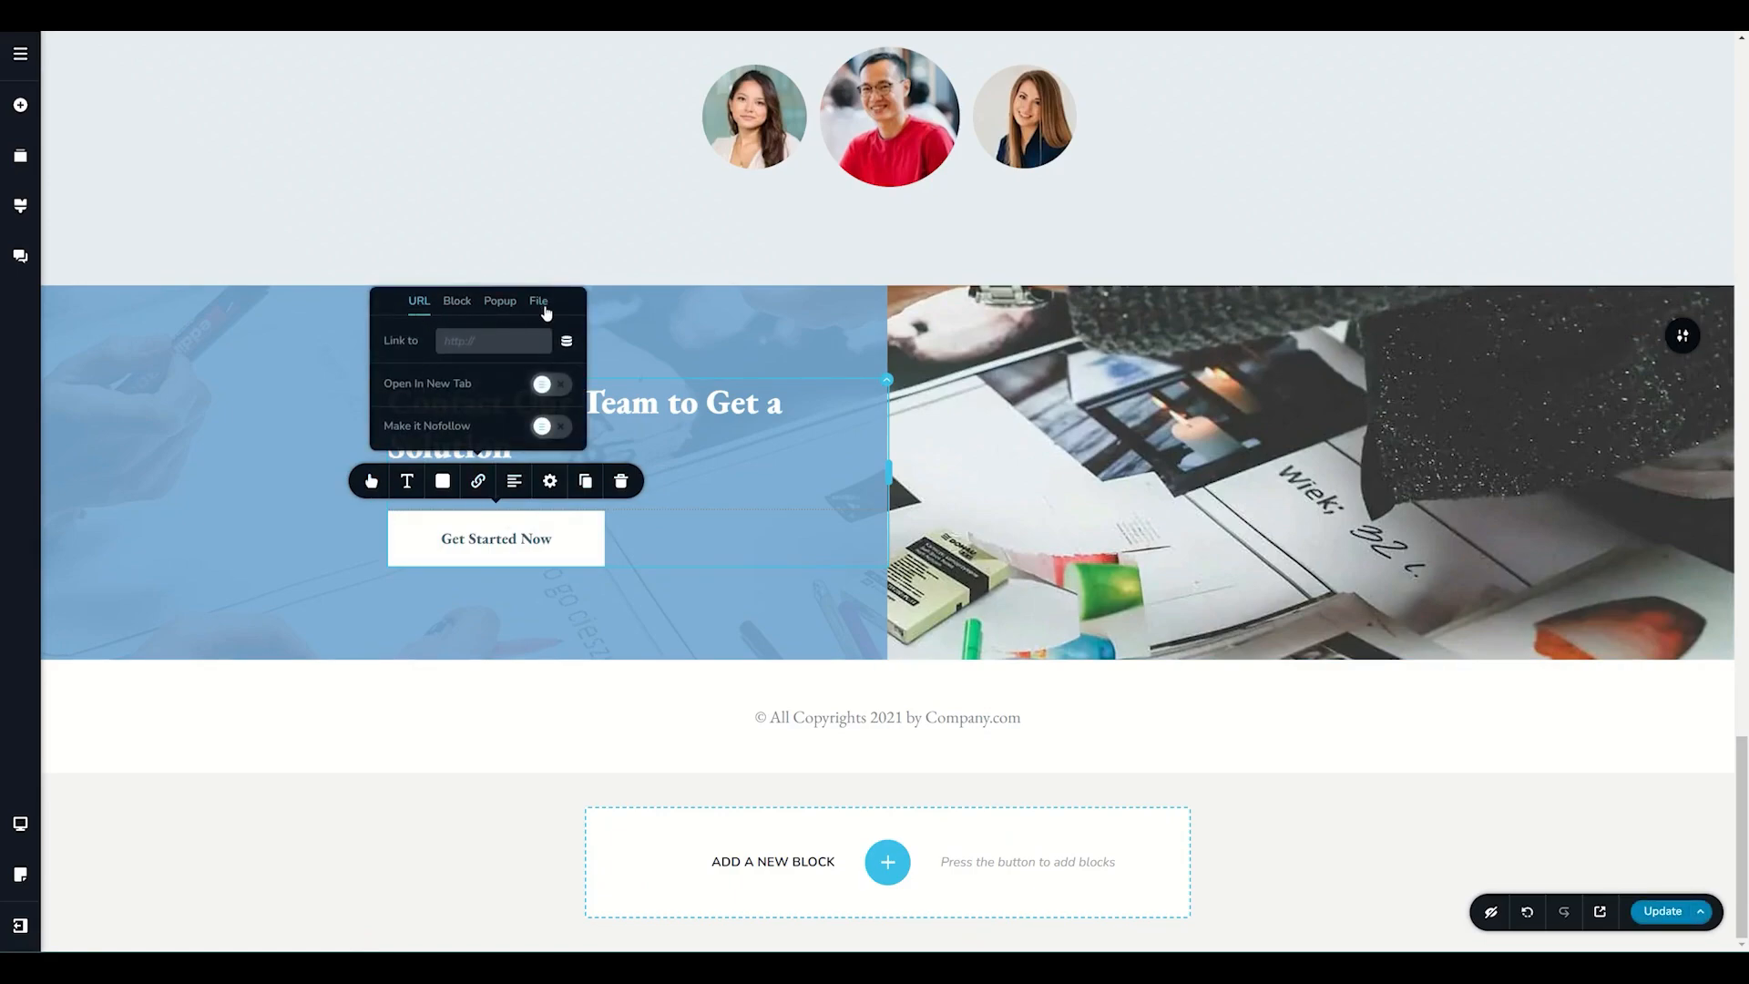
pyautogui.click(491, 308)
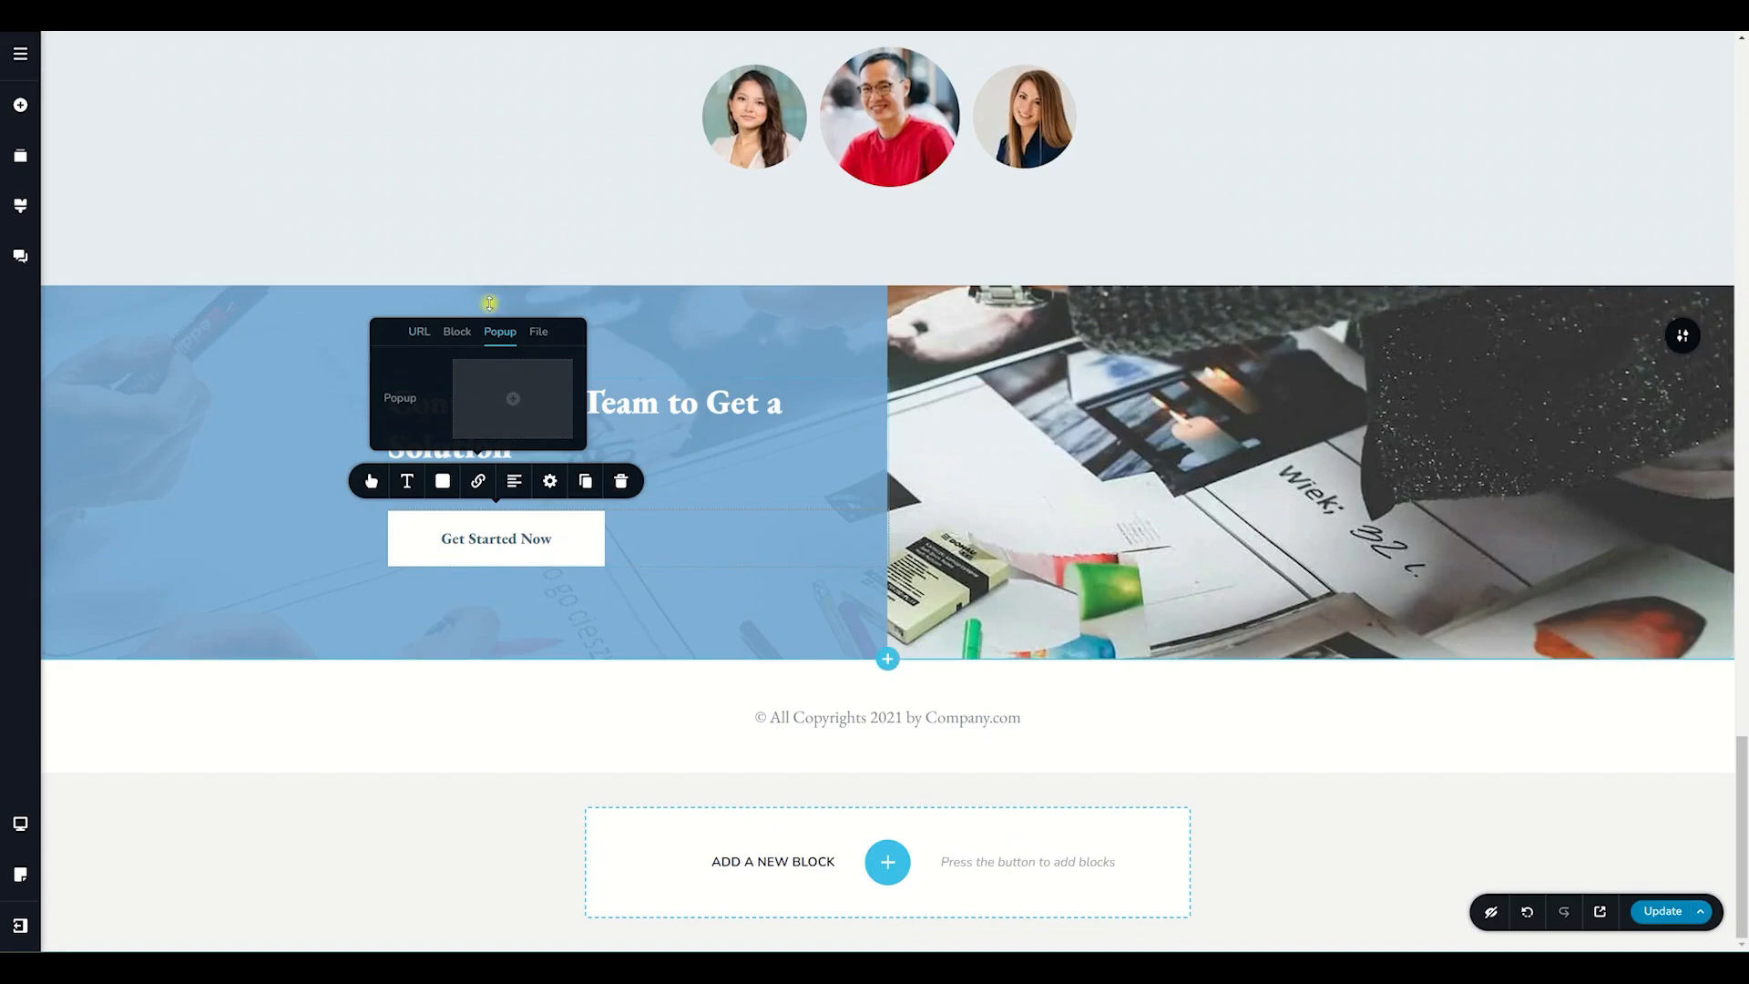
# Try the 10% OFF popup template from the Sale category on the button and remove it again.
pyautogui.click(516, 400)
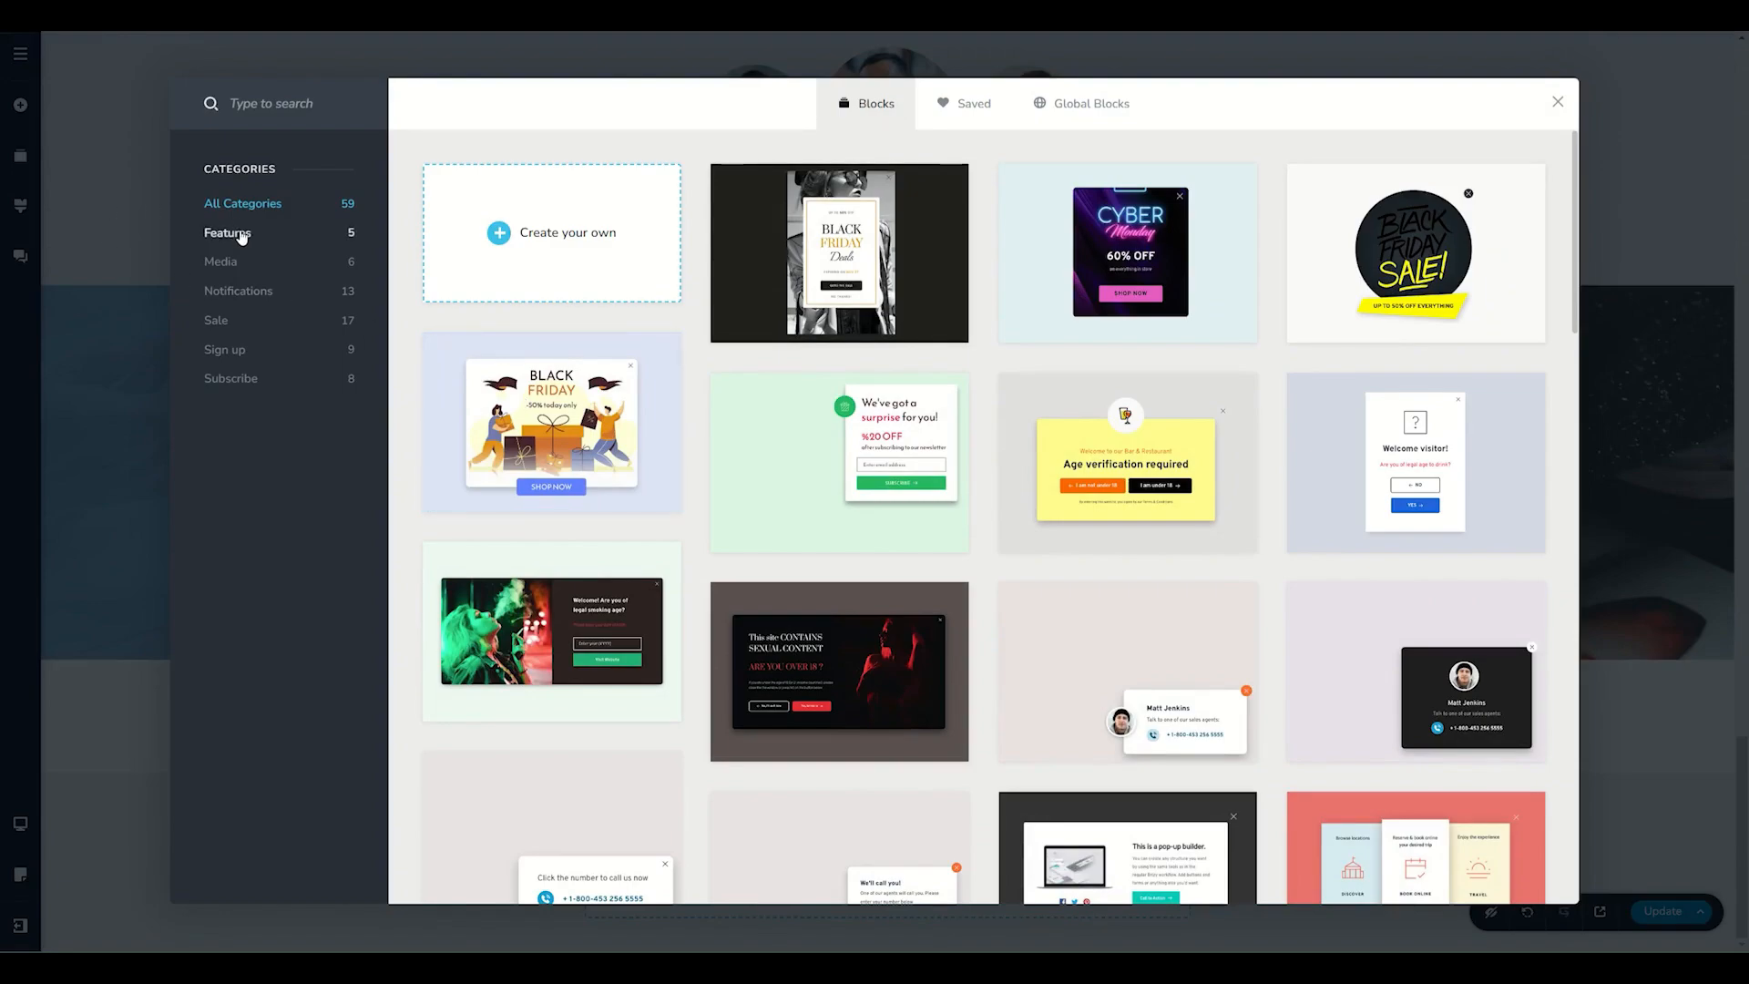
pyautogui.click(217, 320)
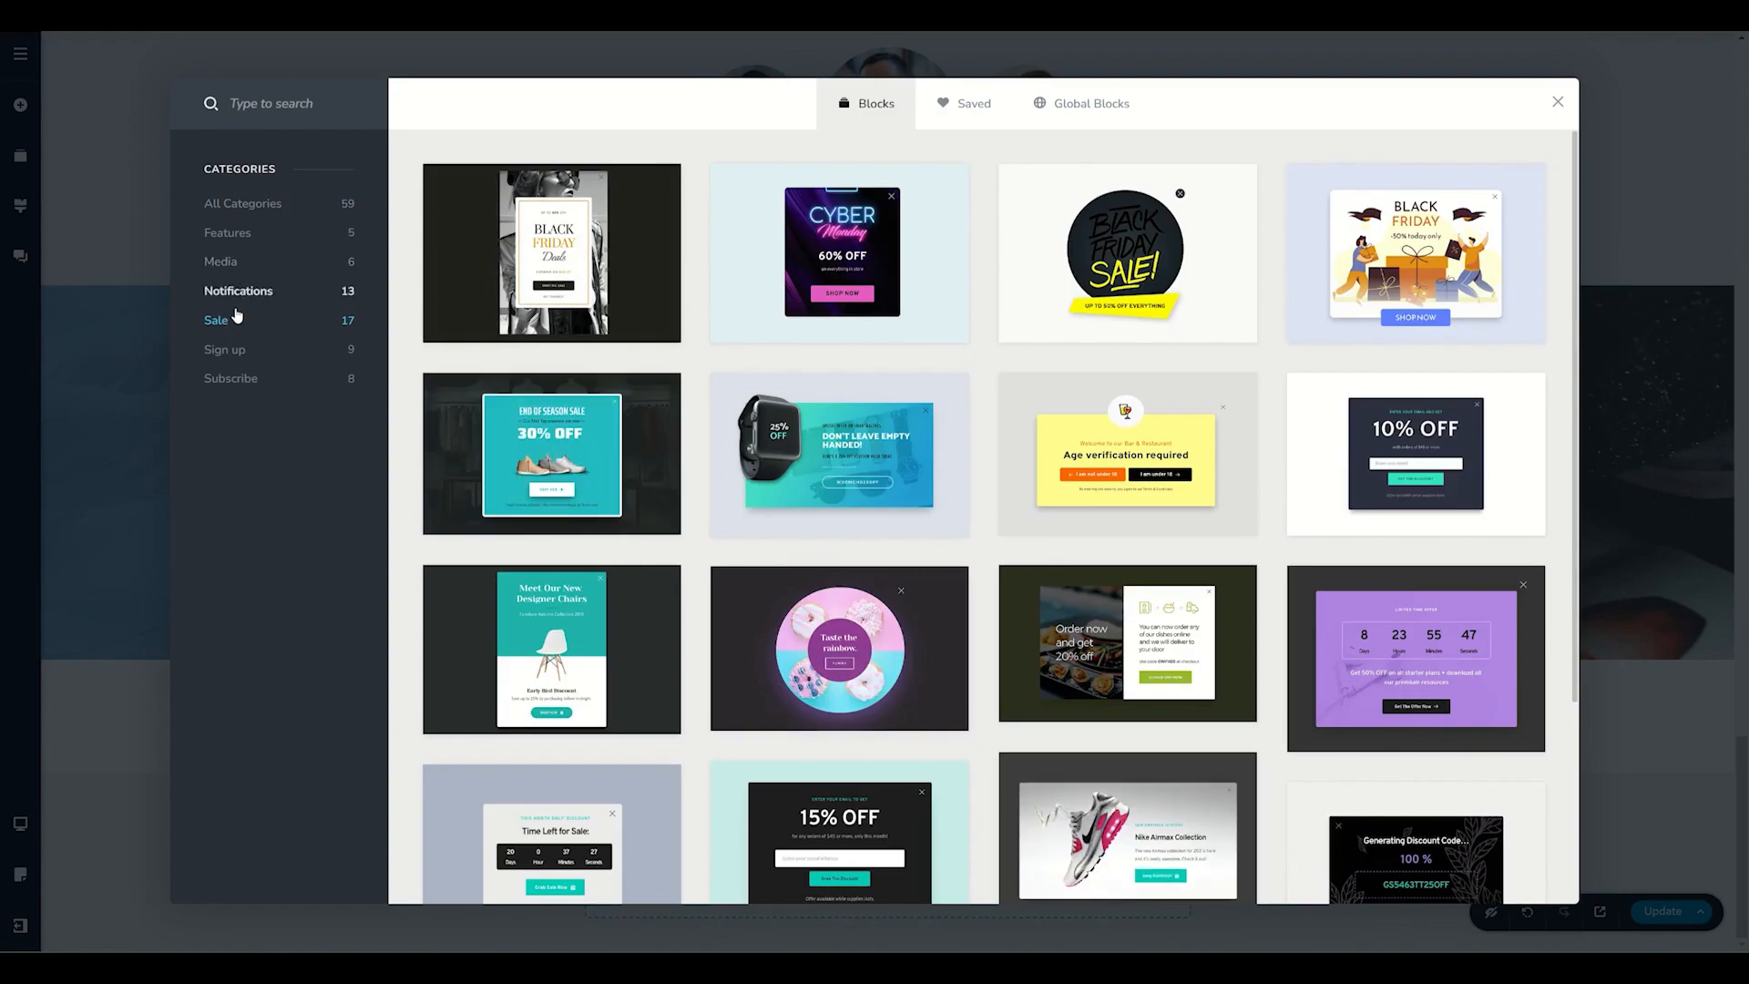
pyautogui.click(1427, 457)
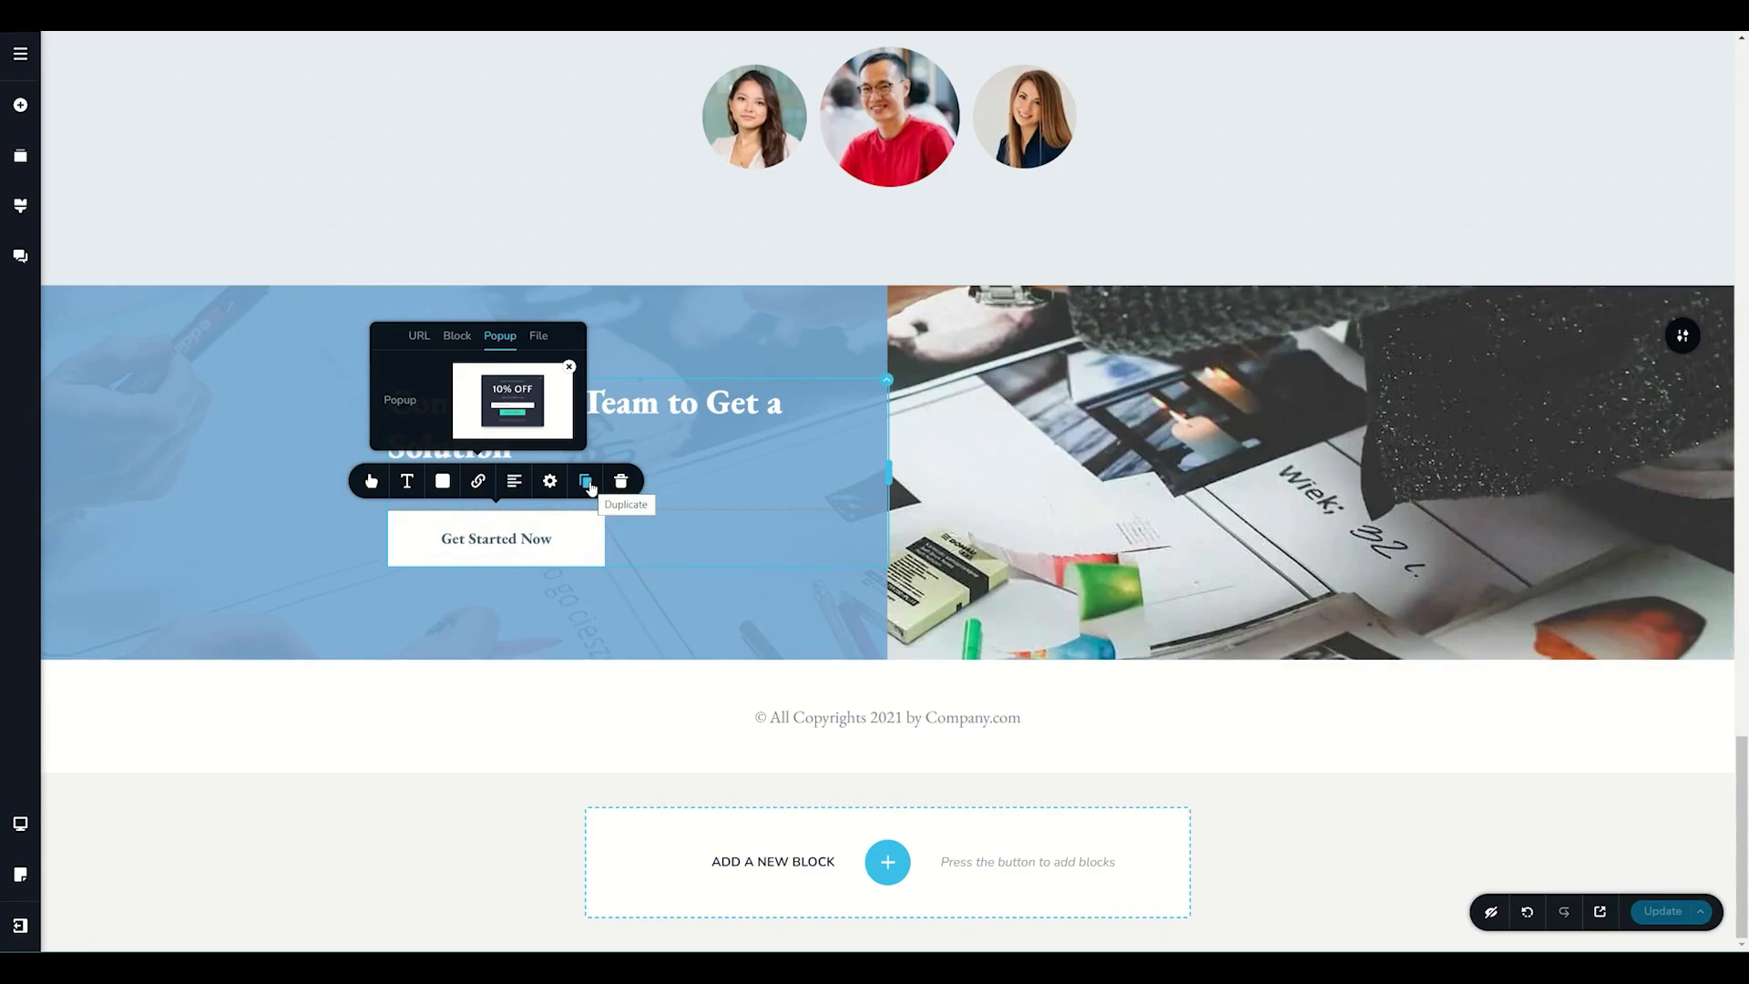
pyautogui.click(570, 368)
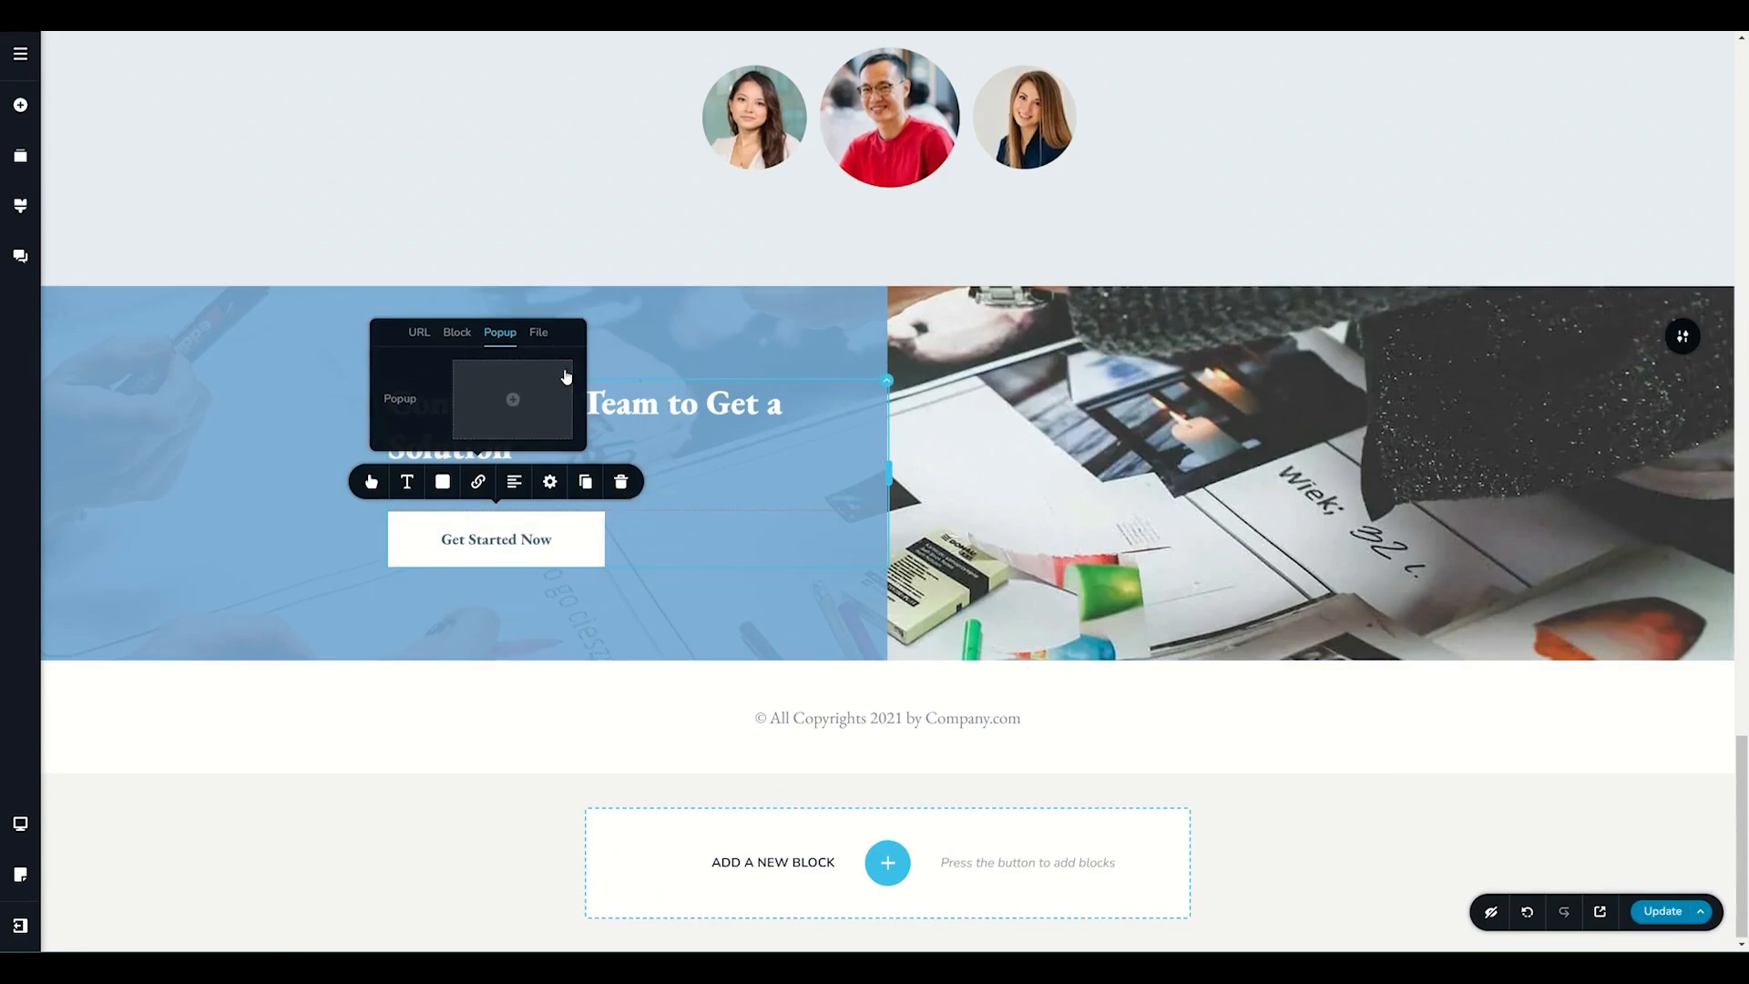
# Attach the purple countdown popup template from the Sale category to the Get Started Now button.
pyautogui.click(516, 406)
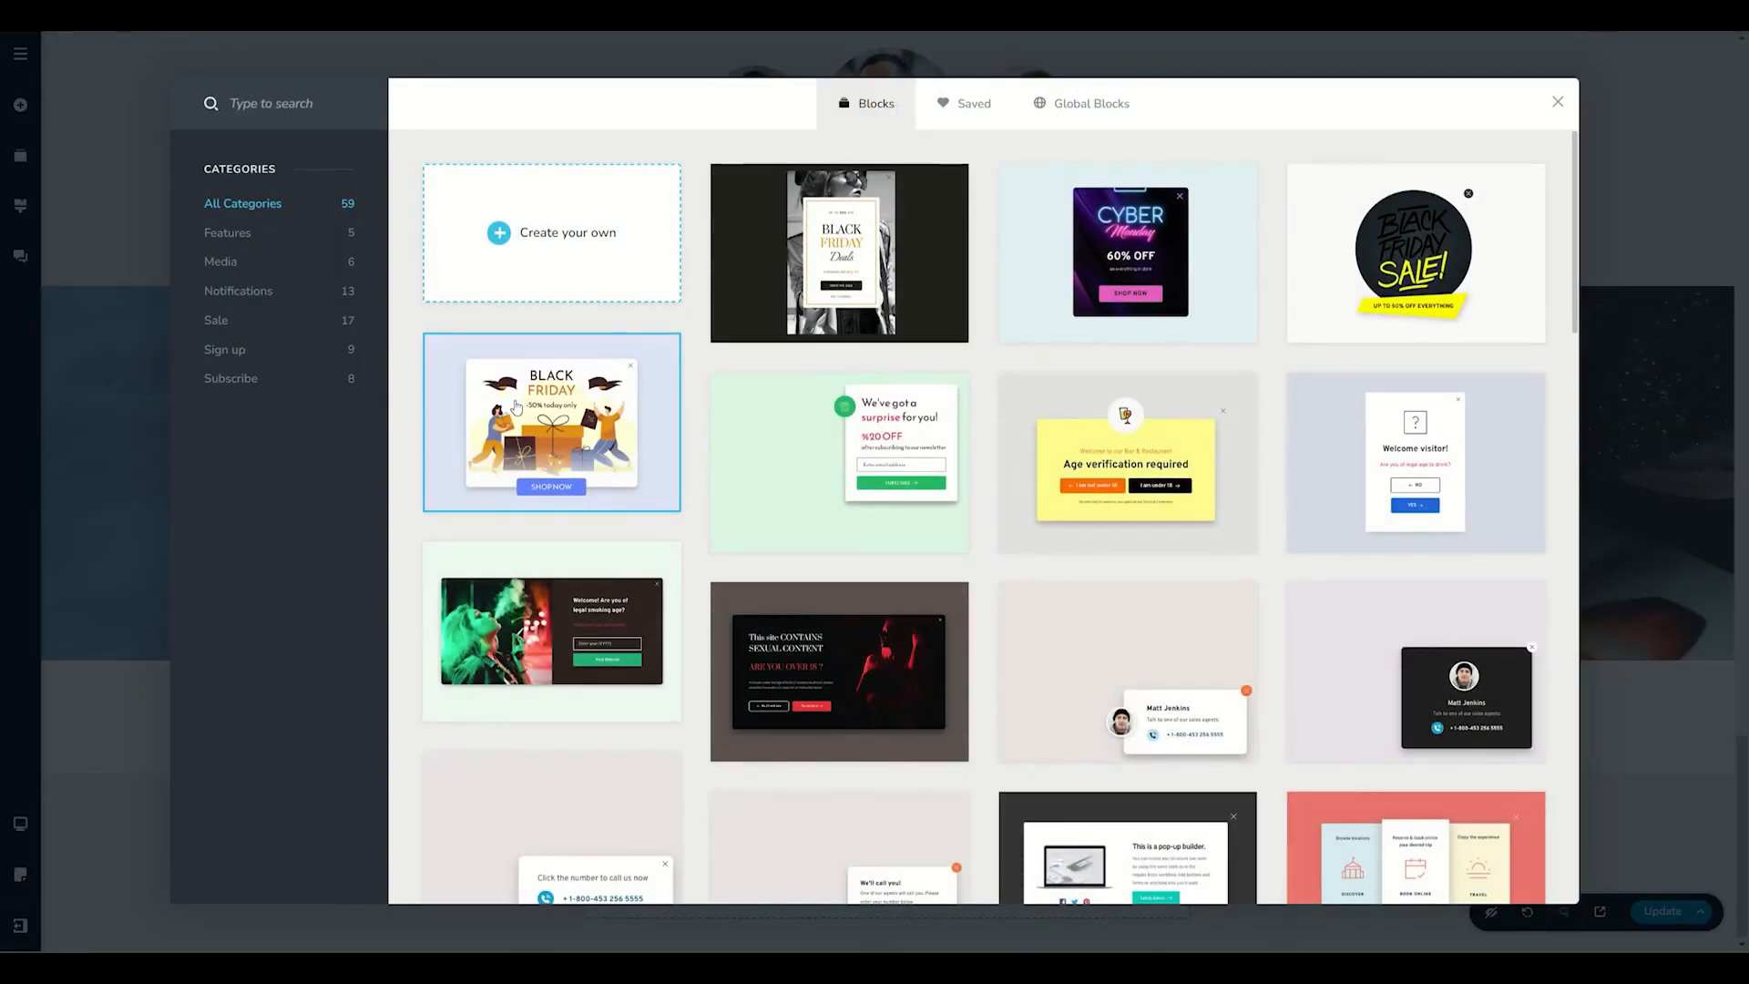
pyautogui.click(223, 321)
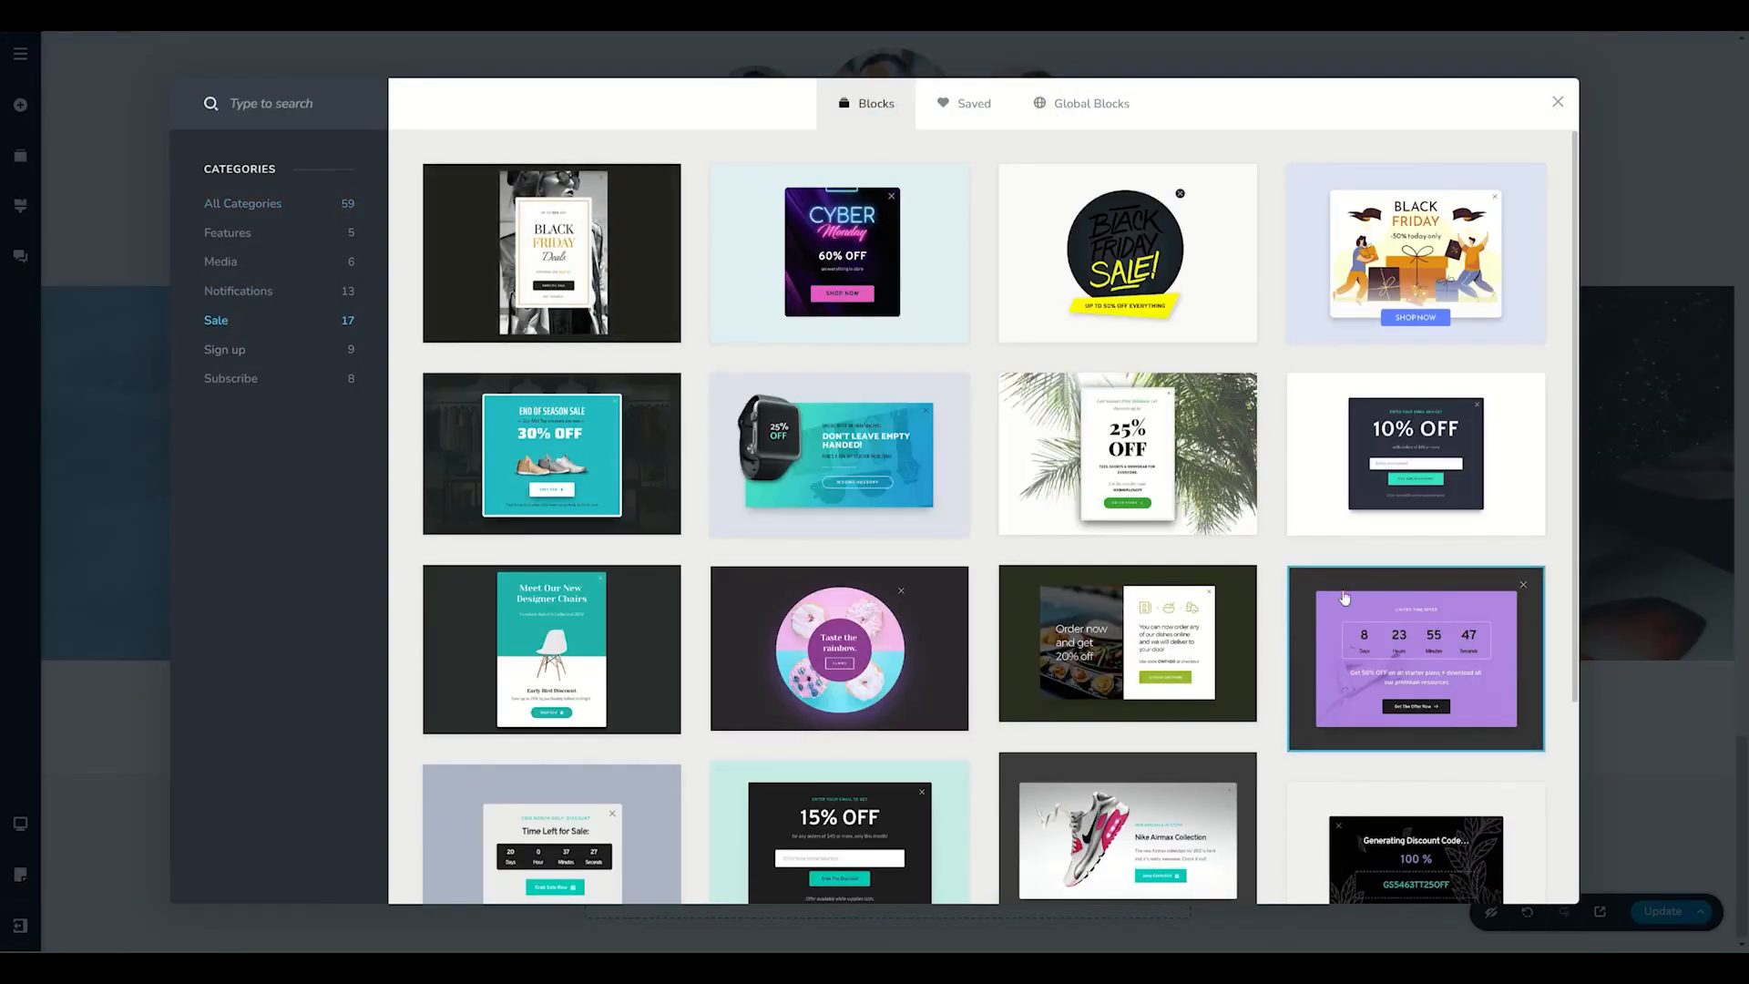
pyautogui.click(1402, 654)
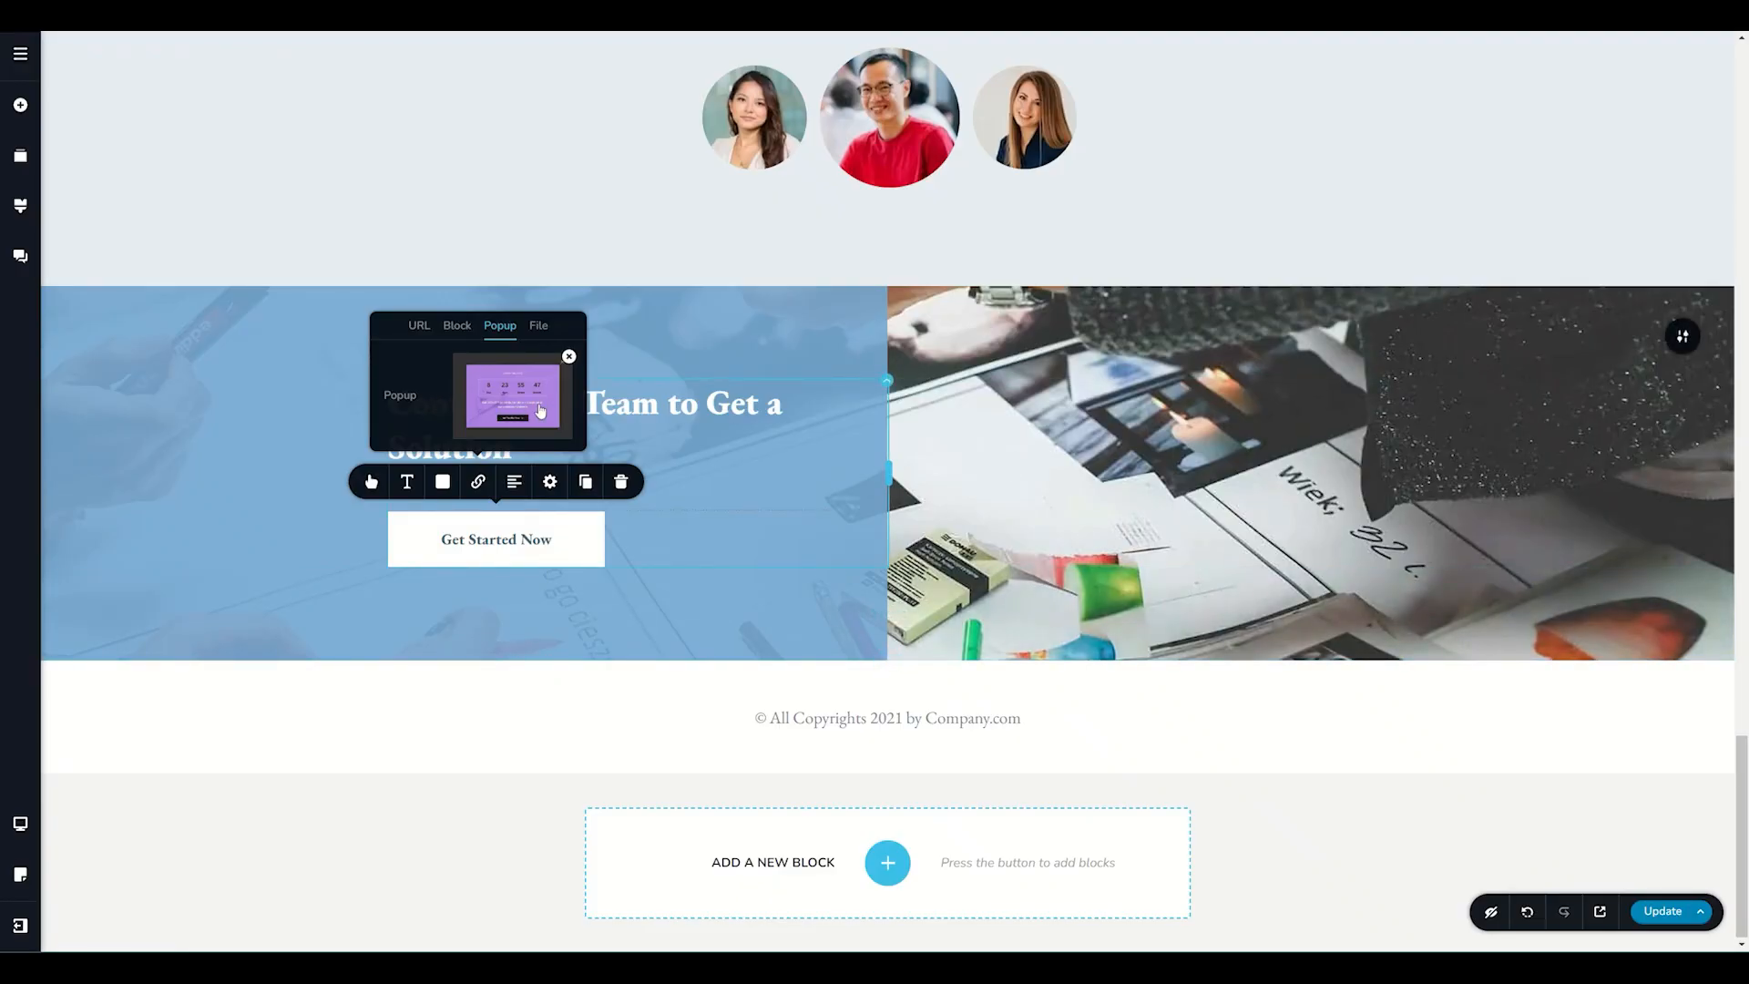
# Open the countdown popup for editing, set the overlay behind it to dark colour #191b21 and adjust the overlay's opacity.
pyautogui.click(510, 401)
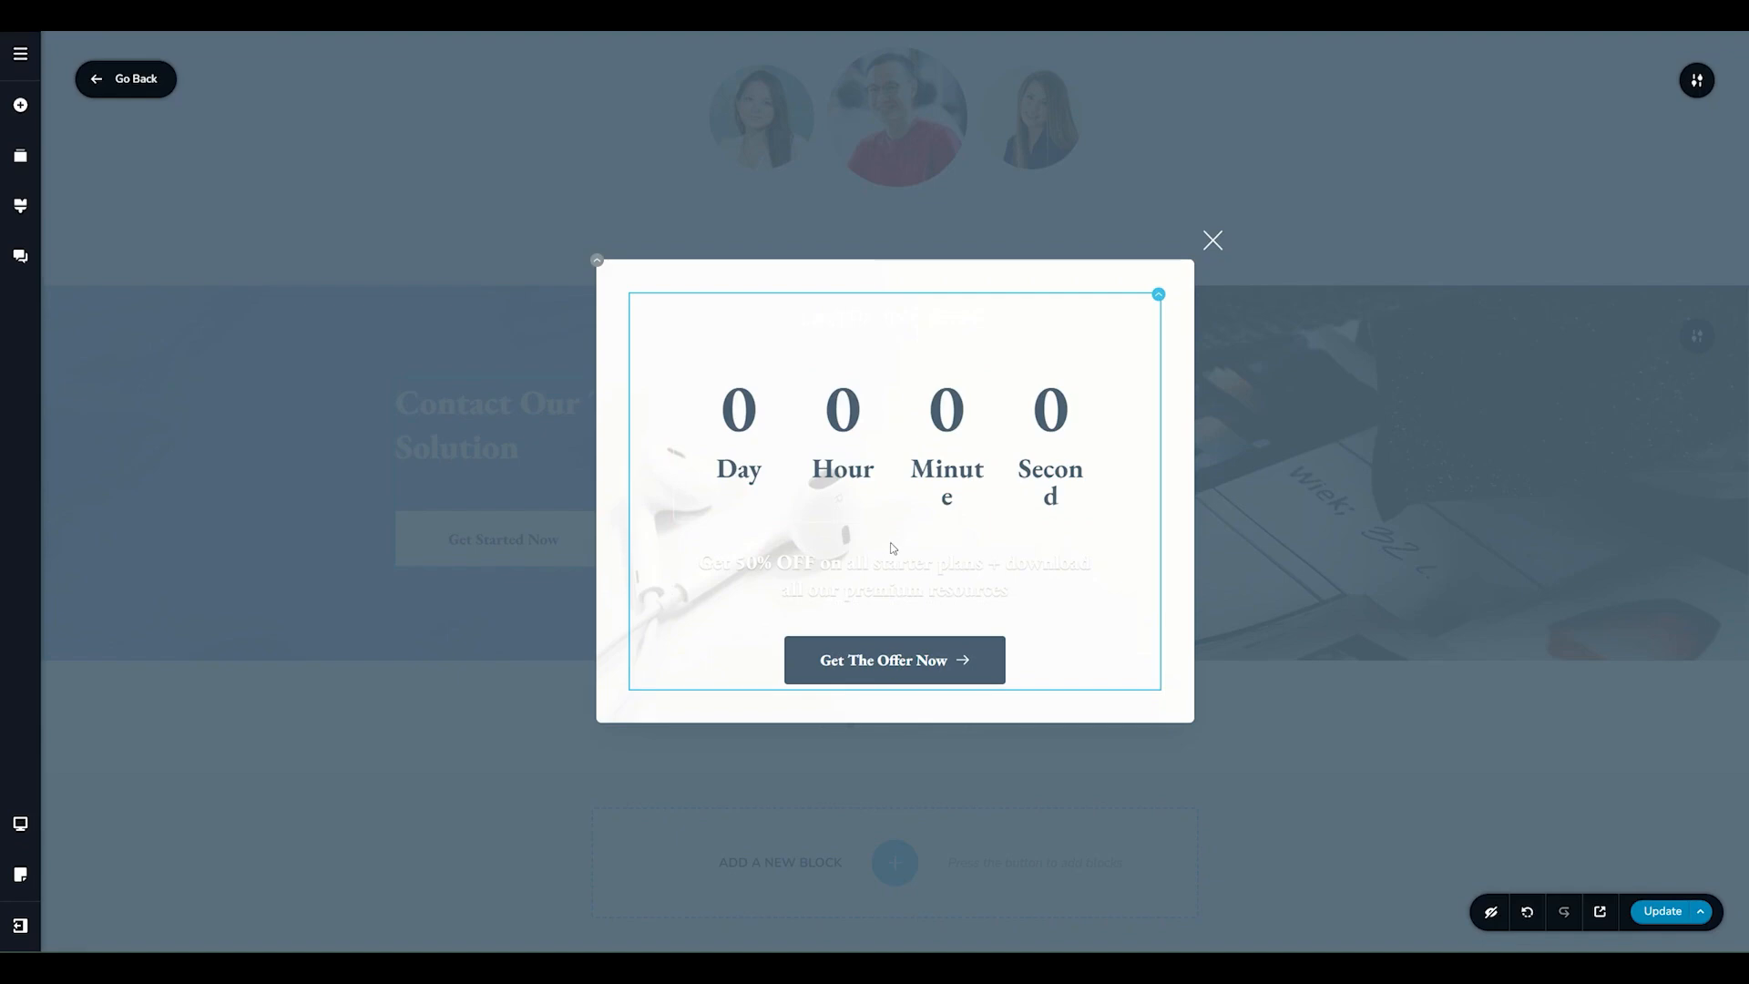
pyautogui.click(1695, 82)
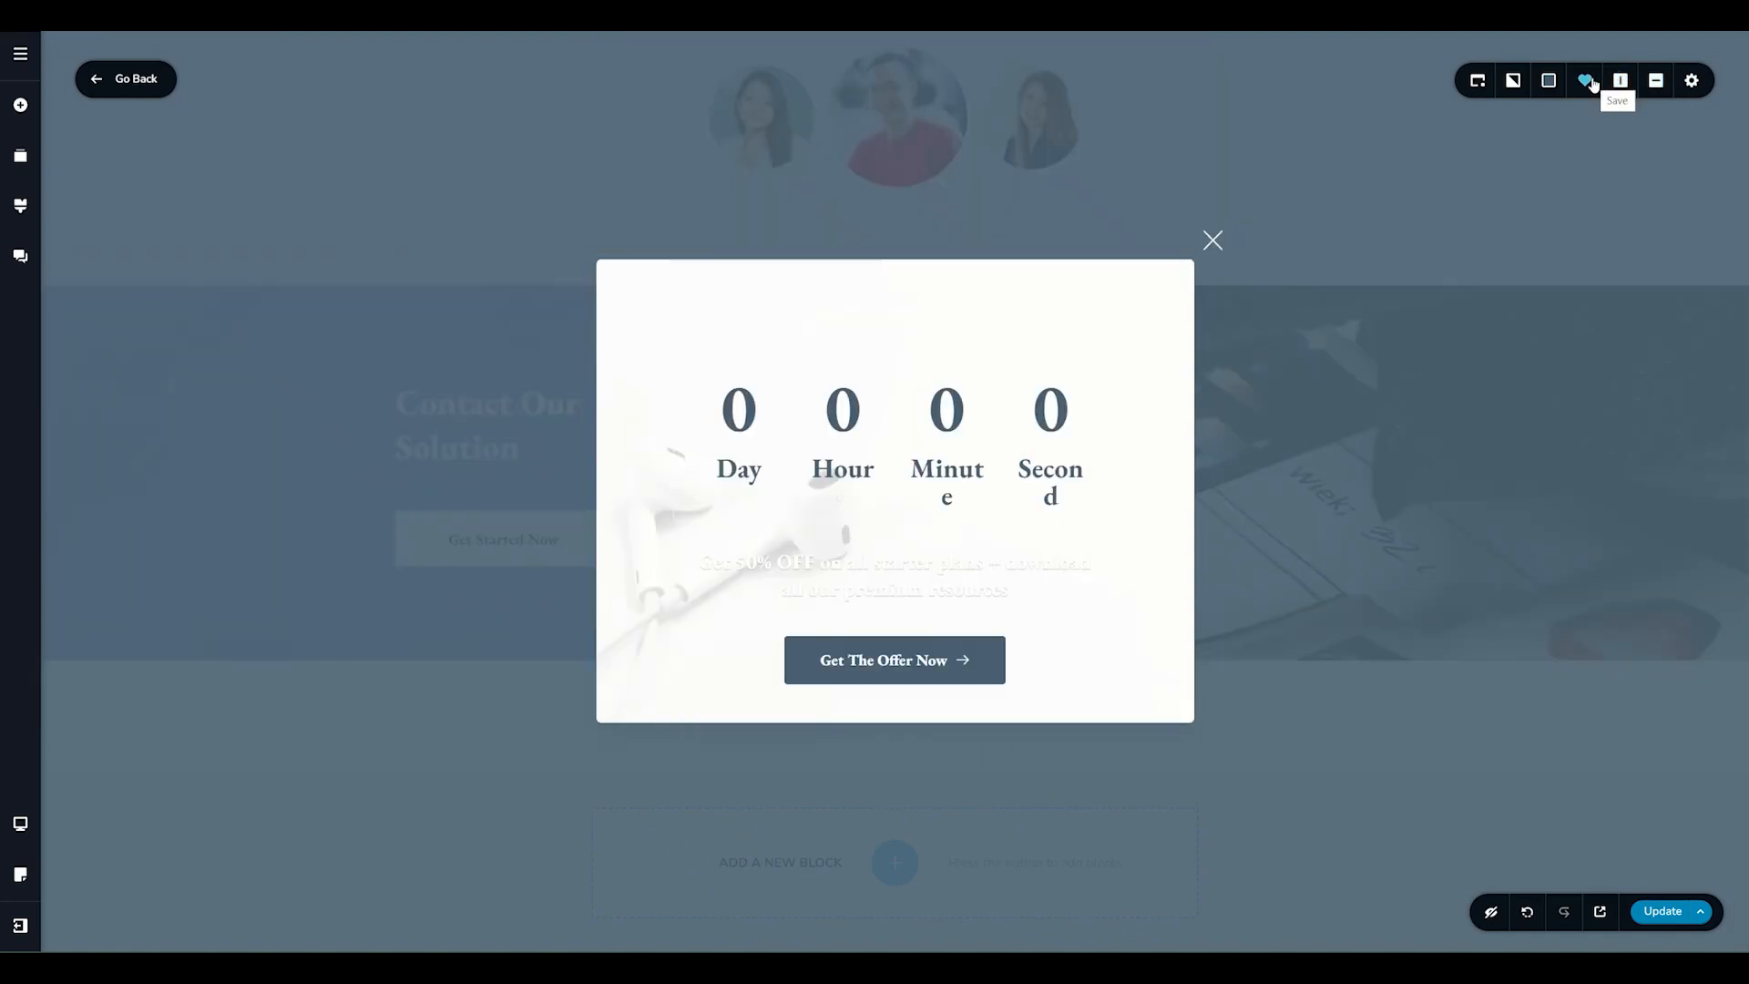
pyautogui.click(1551, 82)
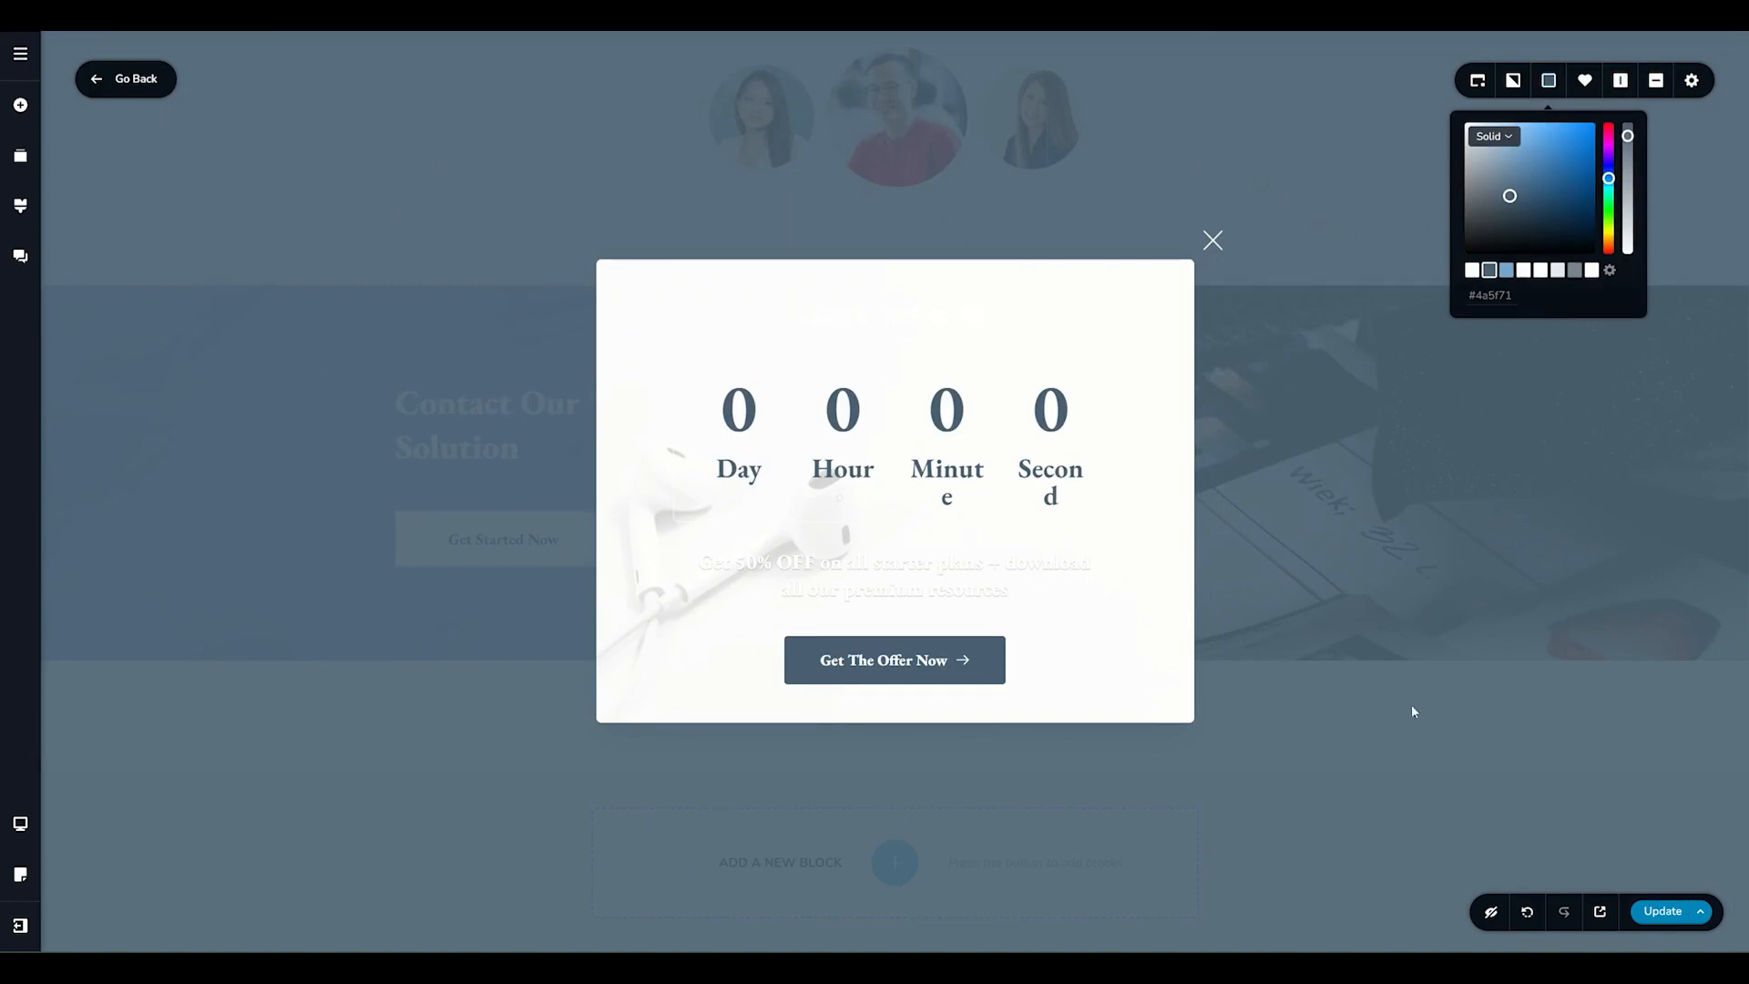
pyautogui.moveTo(1628, 136)
pyautogui.mouseDown()
pyautogui.moveTo(1630, 211)
pyautogui.moveTo(1630, 122)
pyautogui.mouseUp()
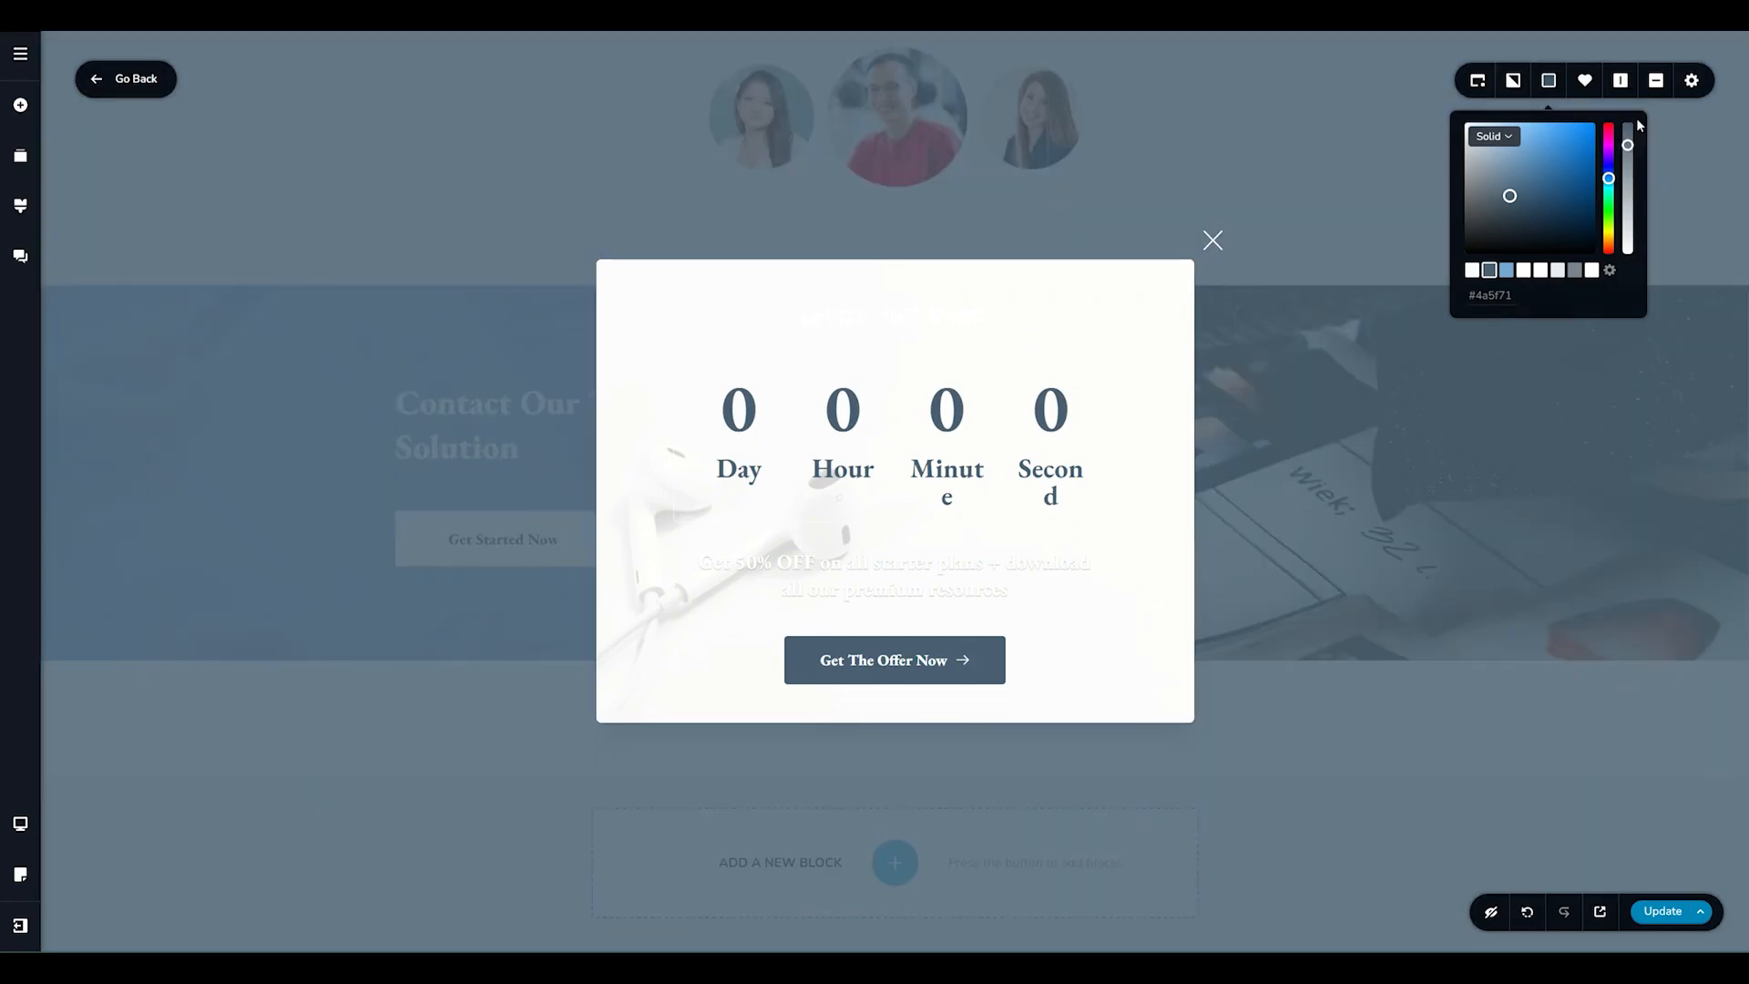
pyautogui.click(1511, 82)
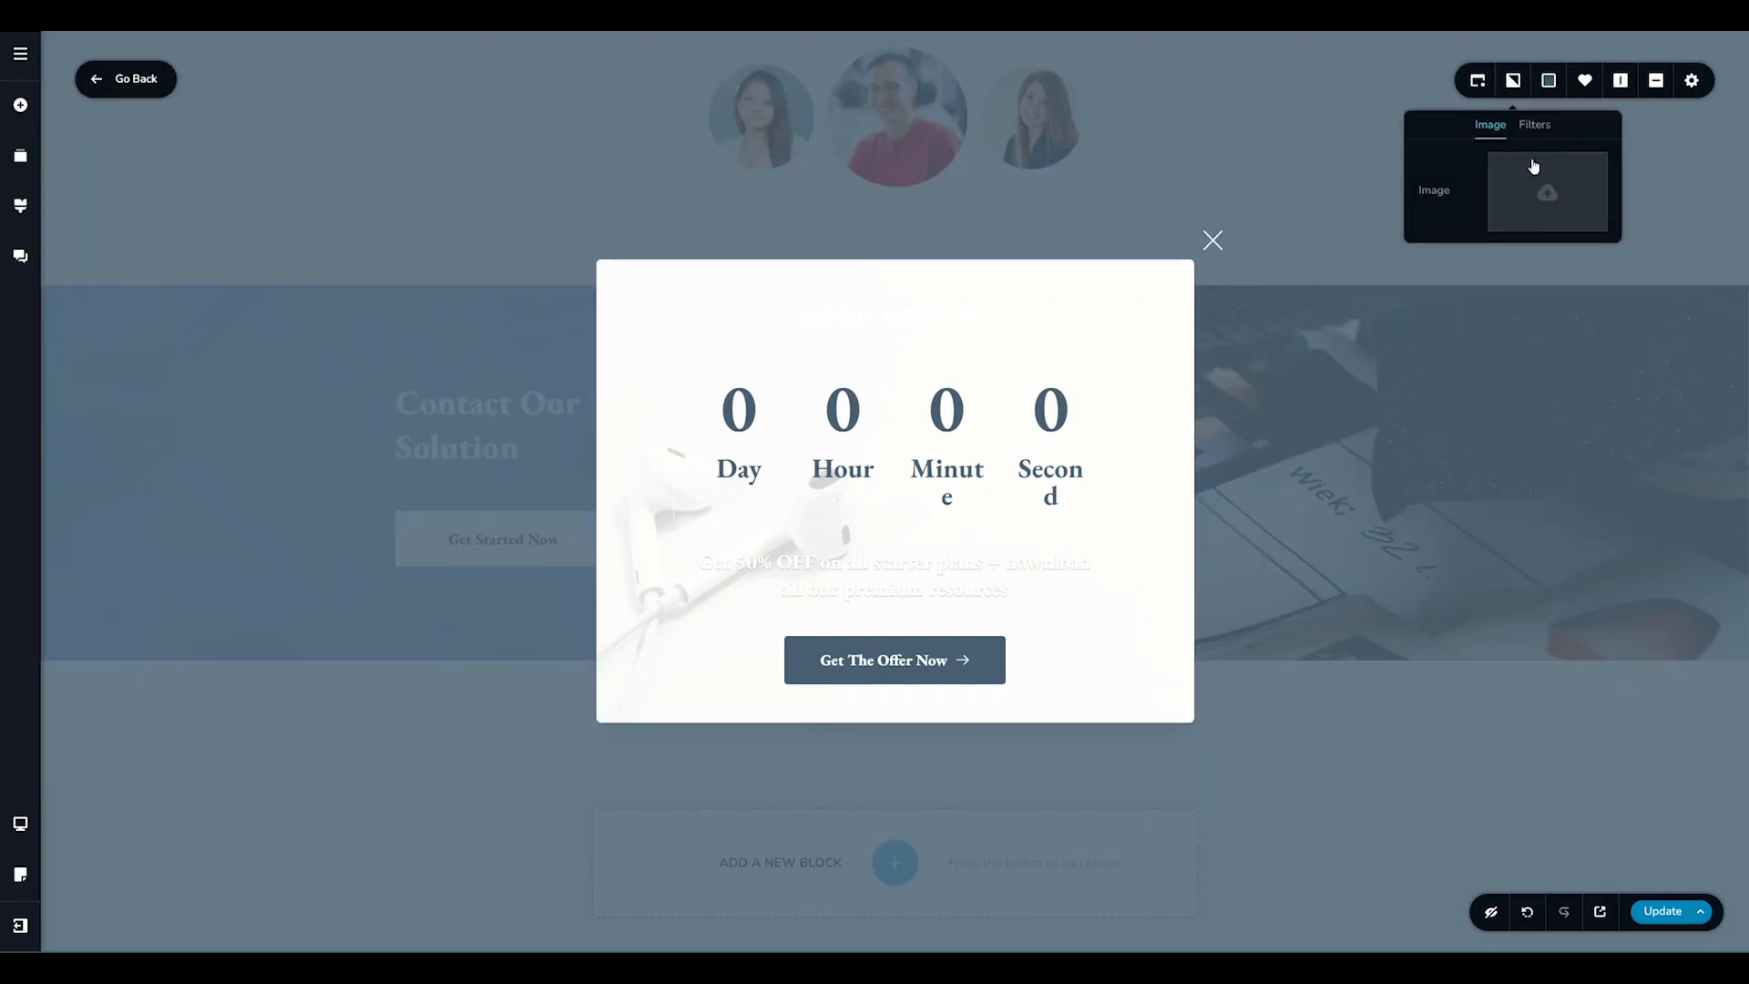
pyautogui.click(1550, 82)
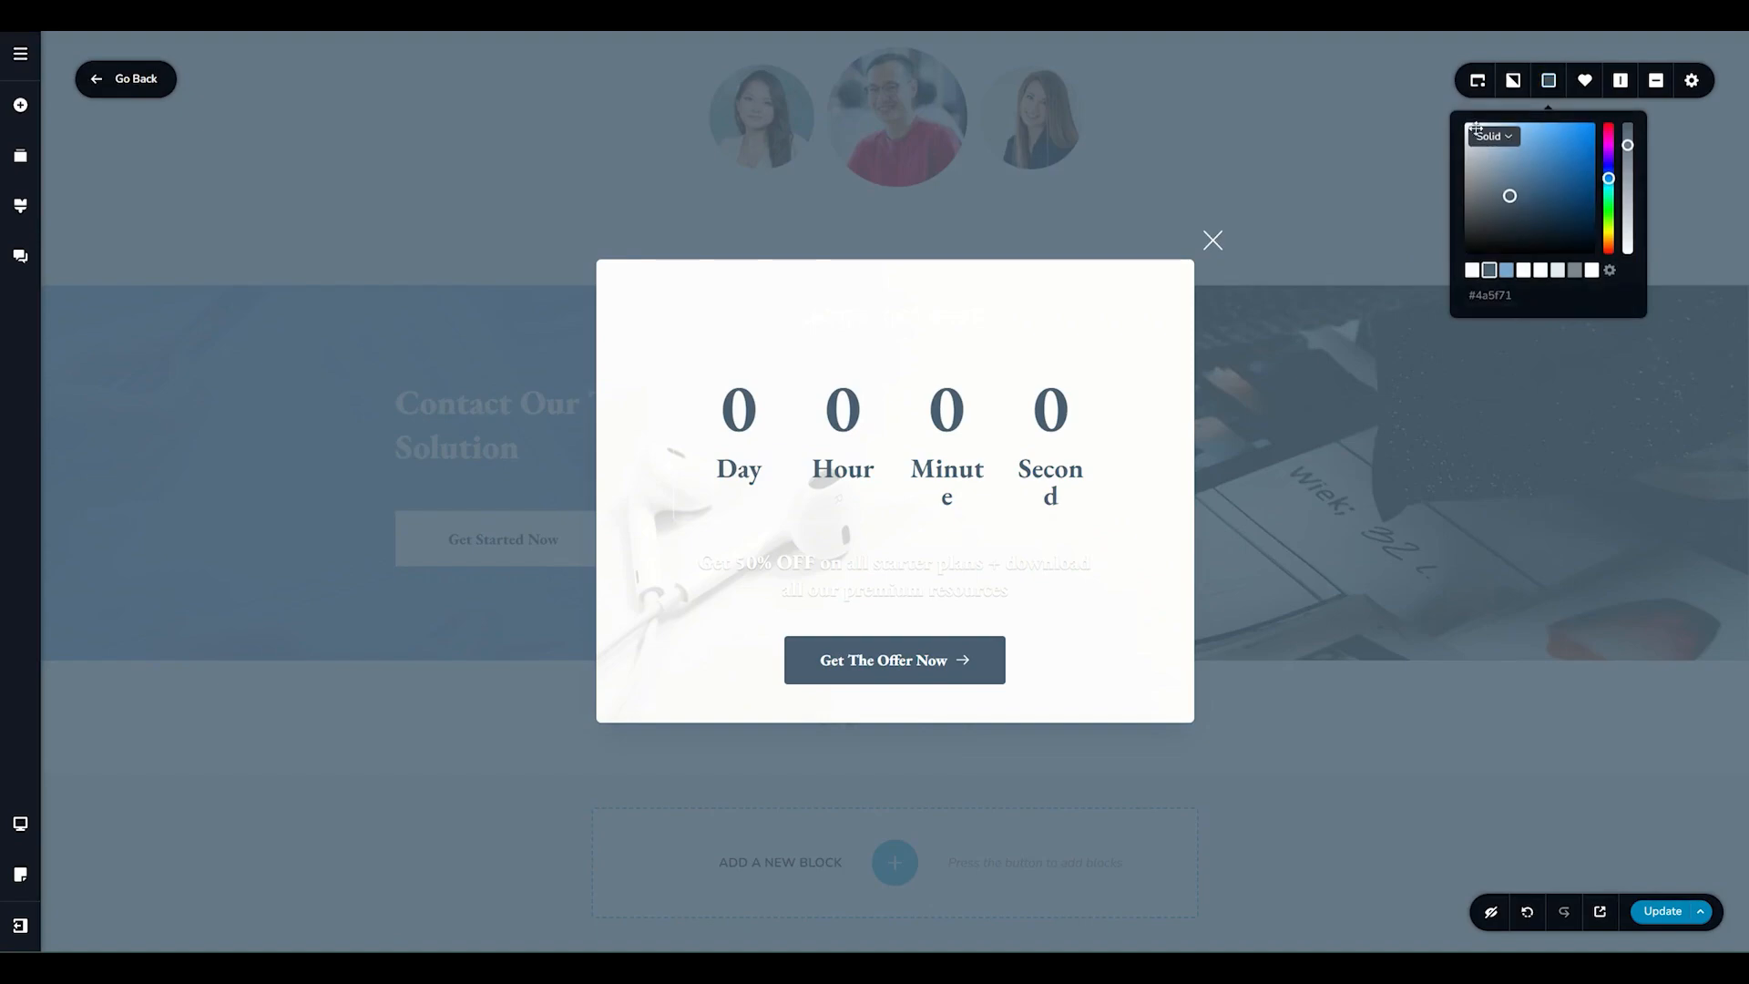
pyautogui.moveTo(1627, 145)
pyautogui.mouseDown()
pyautogui.moveTo(1628, 251)
pyautogui.moveTo(1628, 139)
pyautogui.mouseUp()
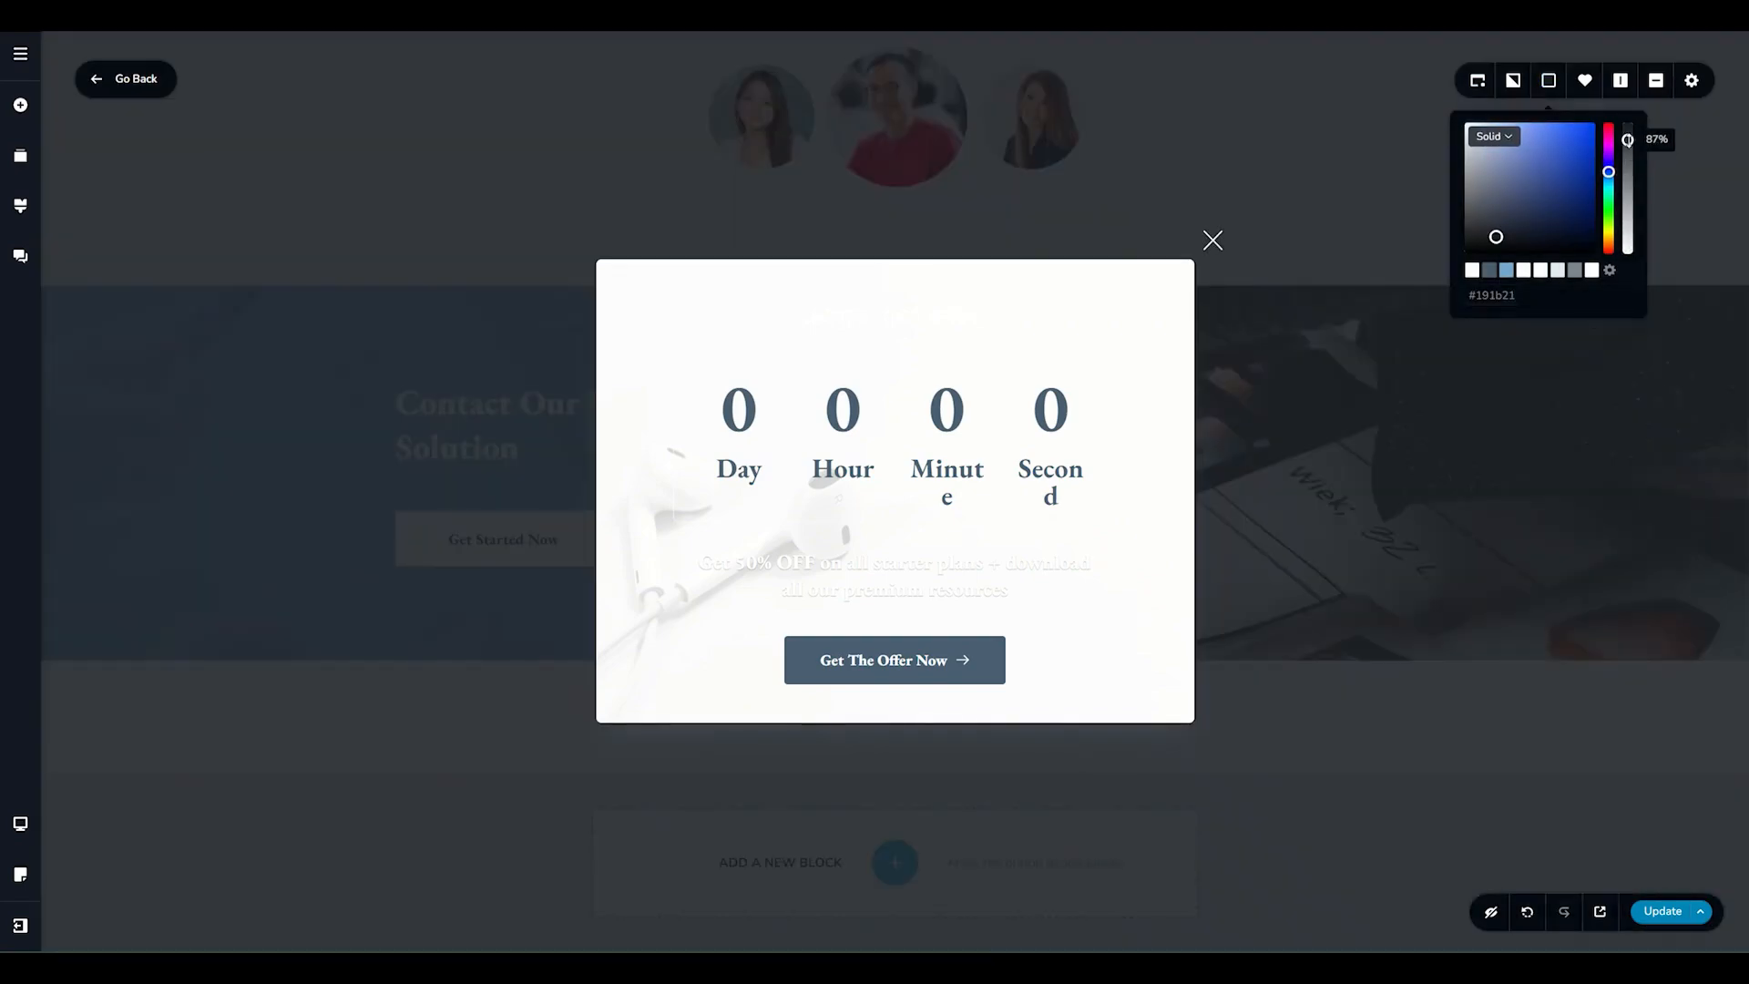
# Set the popup's close button delay to 3 and switch the close button's display off and back on.
pyautogui.click(1479, 82)
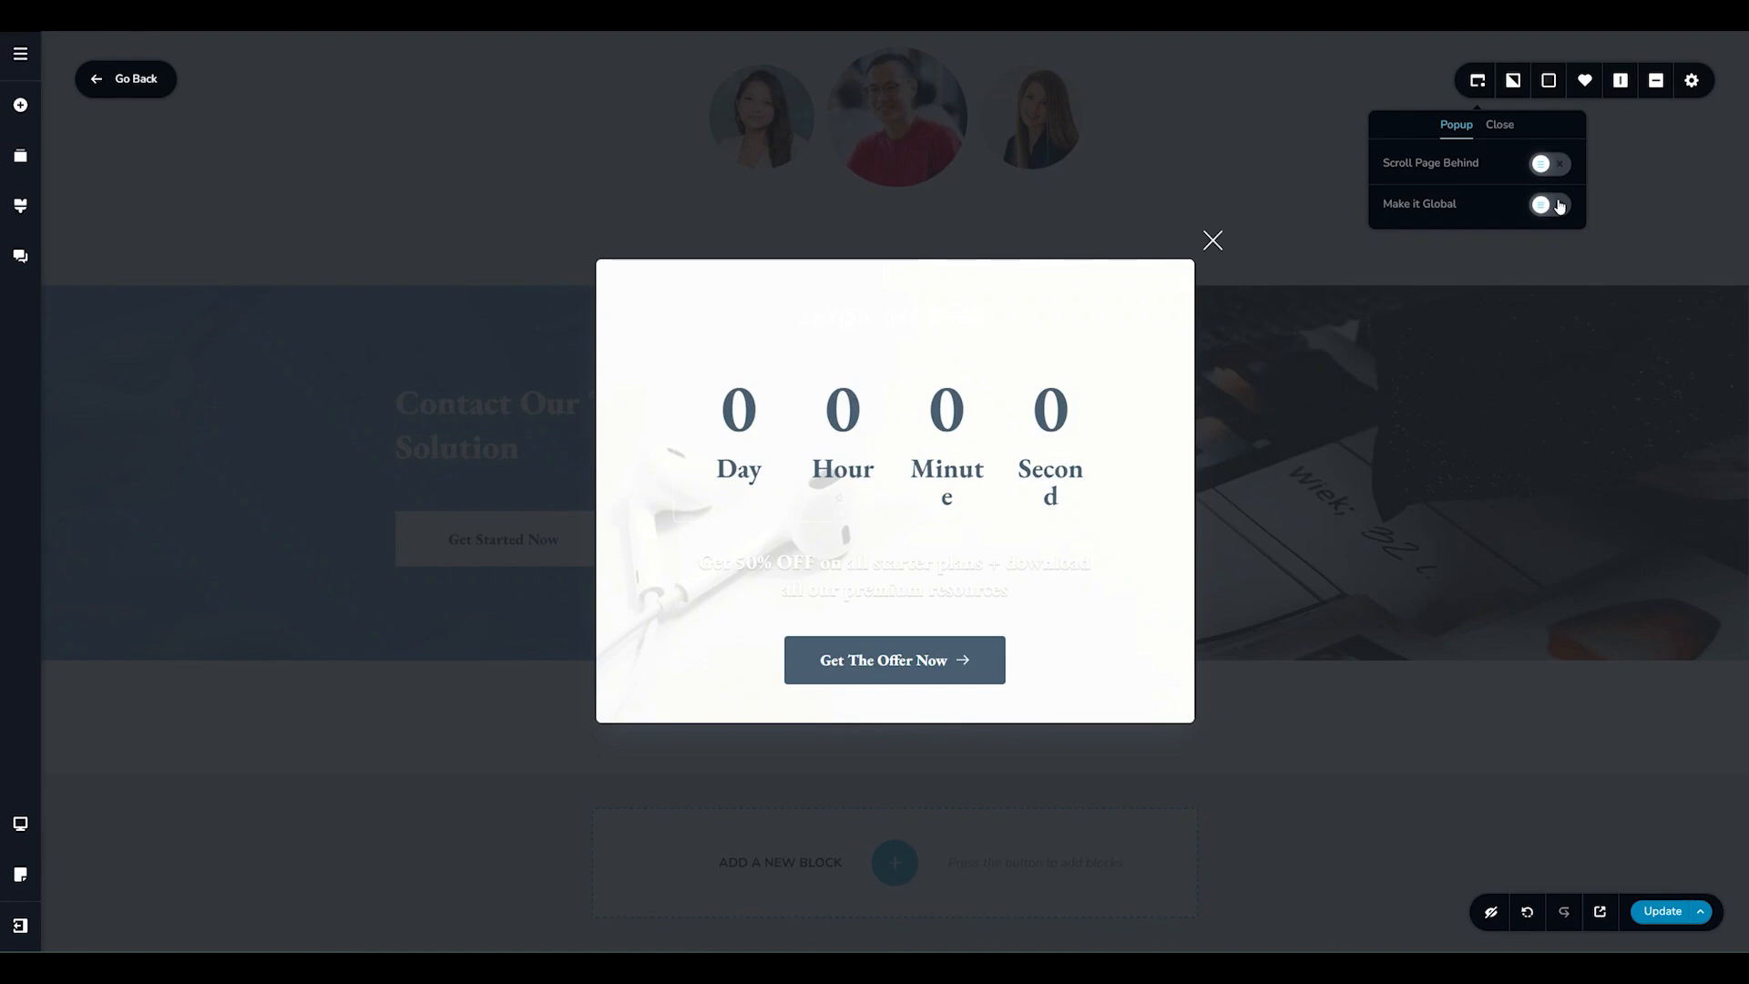
pyautogui.click(1502, 126)
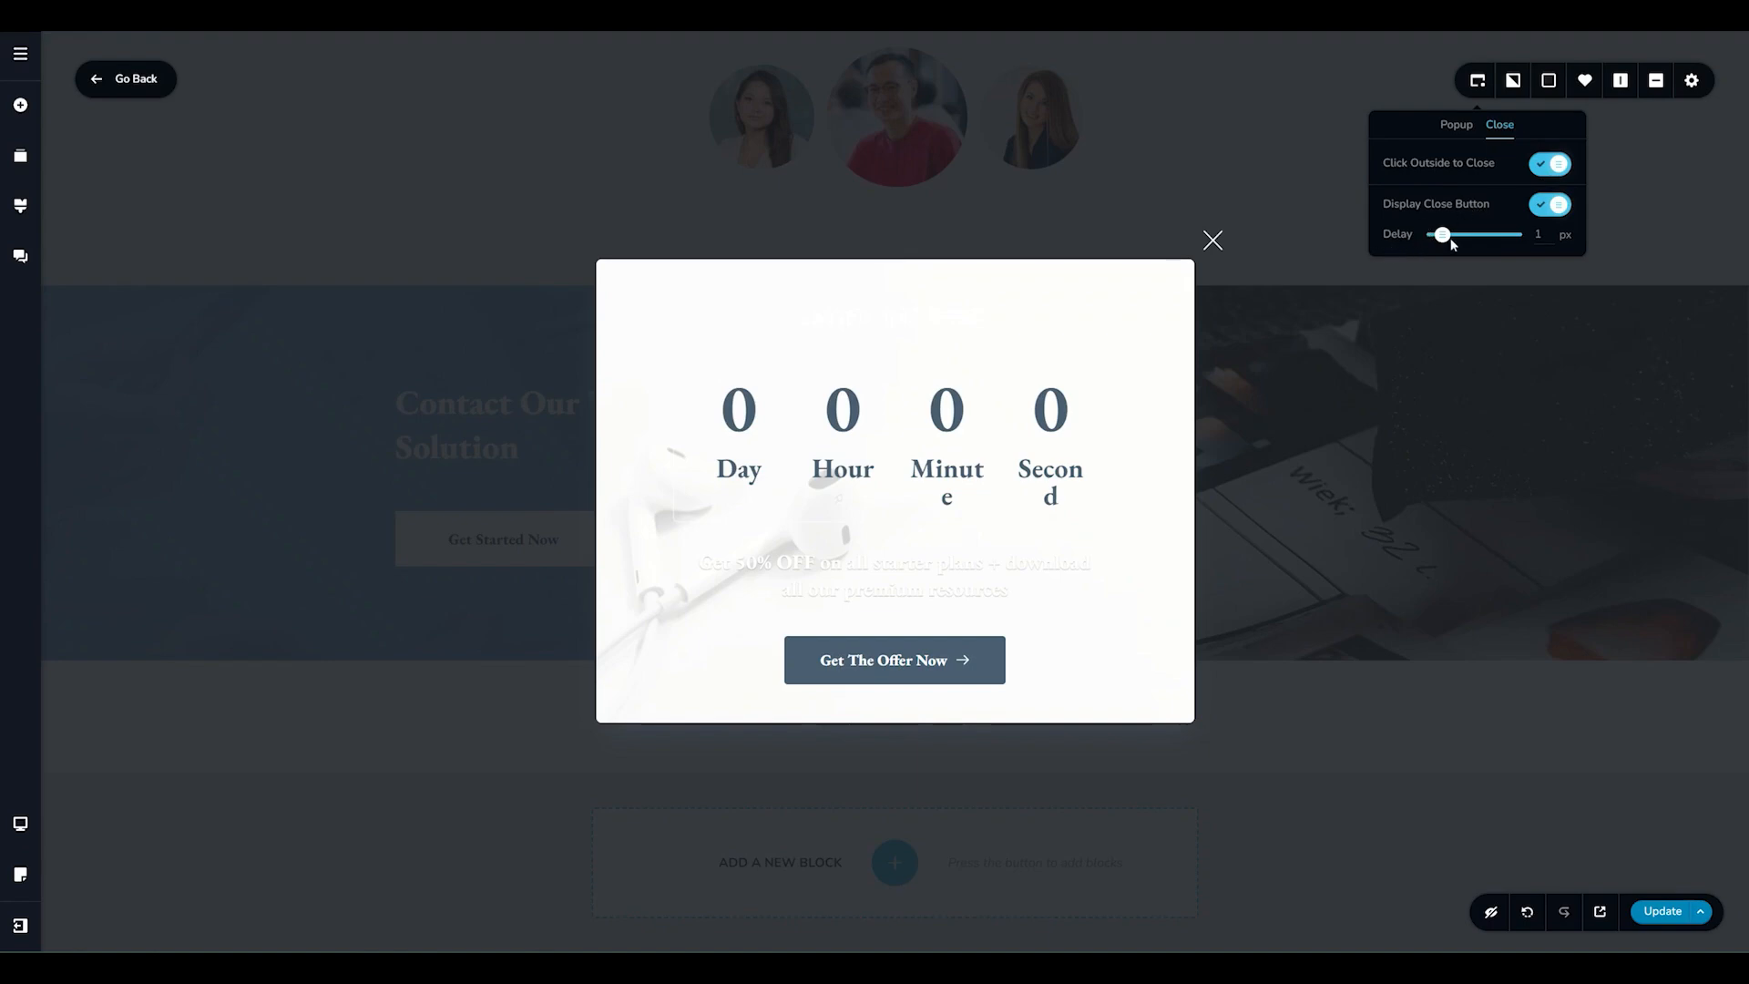
pyautogui.moveTo(1442, 235); pyautogui.dragTo(1459, 239)
pyautogui.click(1550, 207)
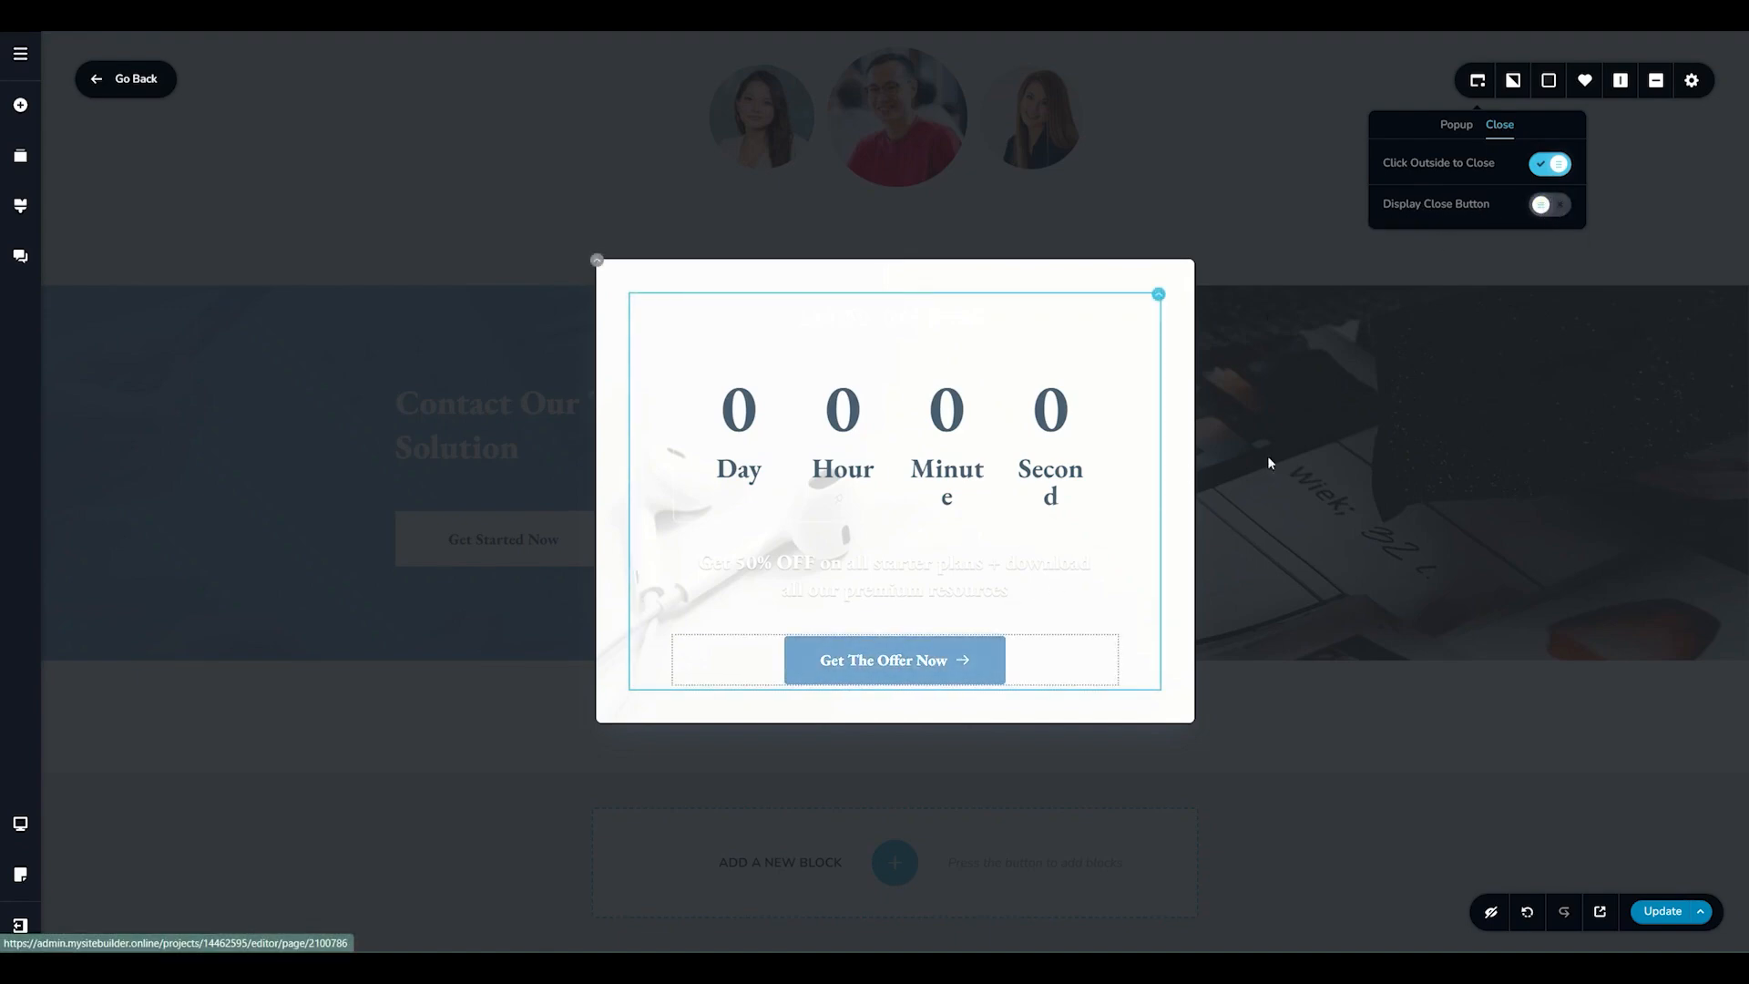
pyautogui.click(1559, 207)
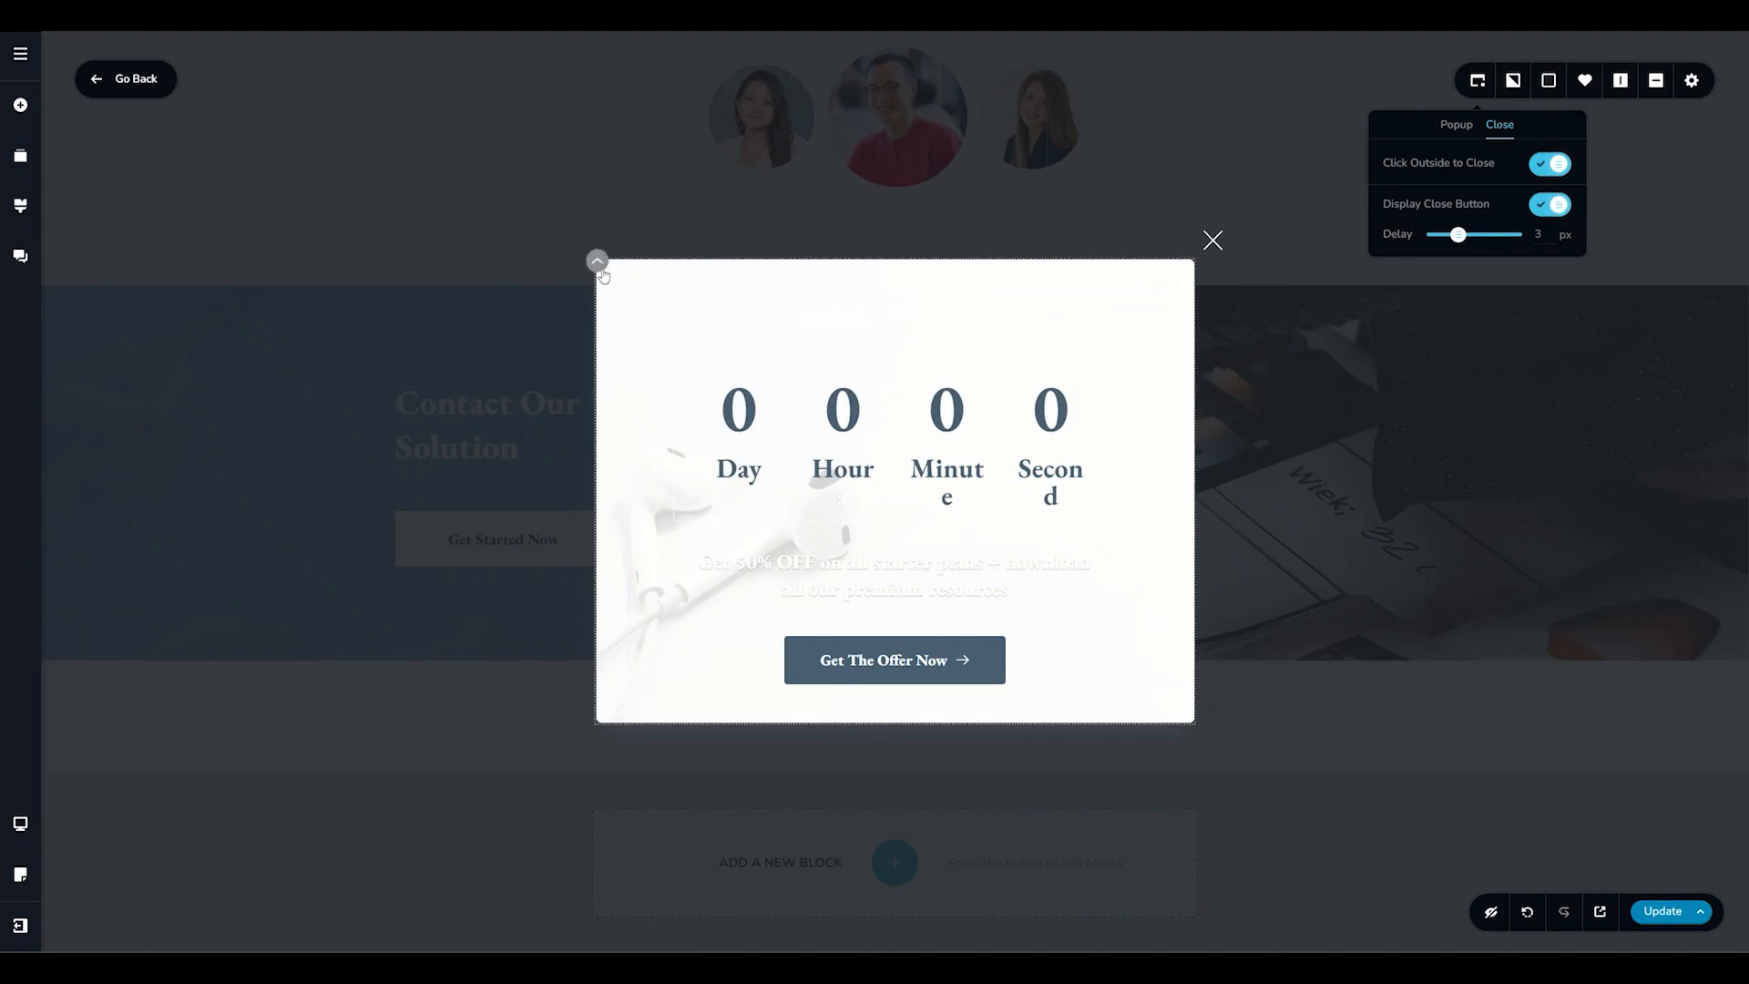
pyautogui.click(598, 263)
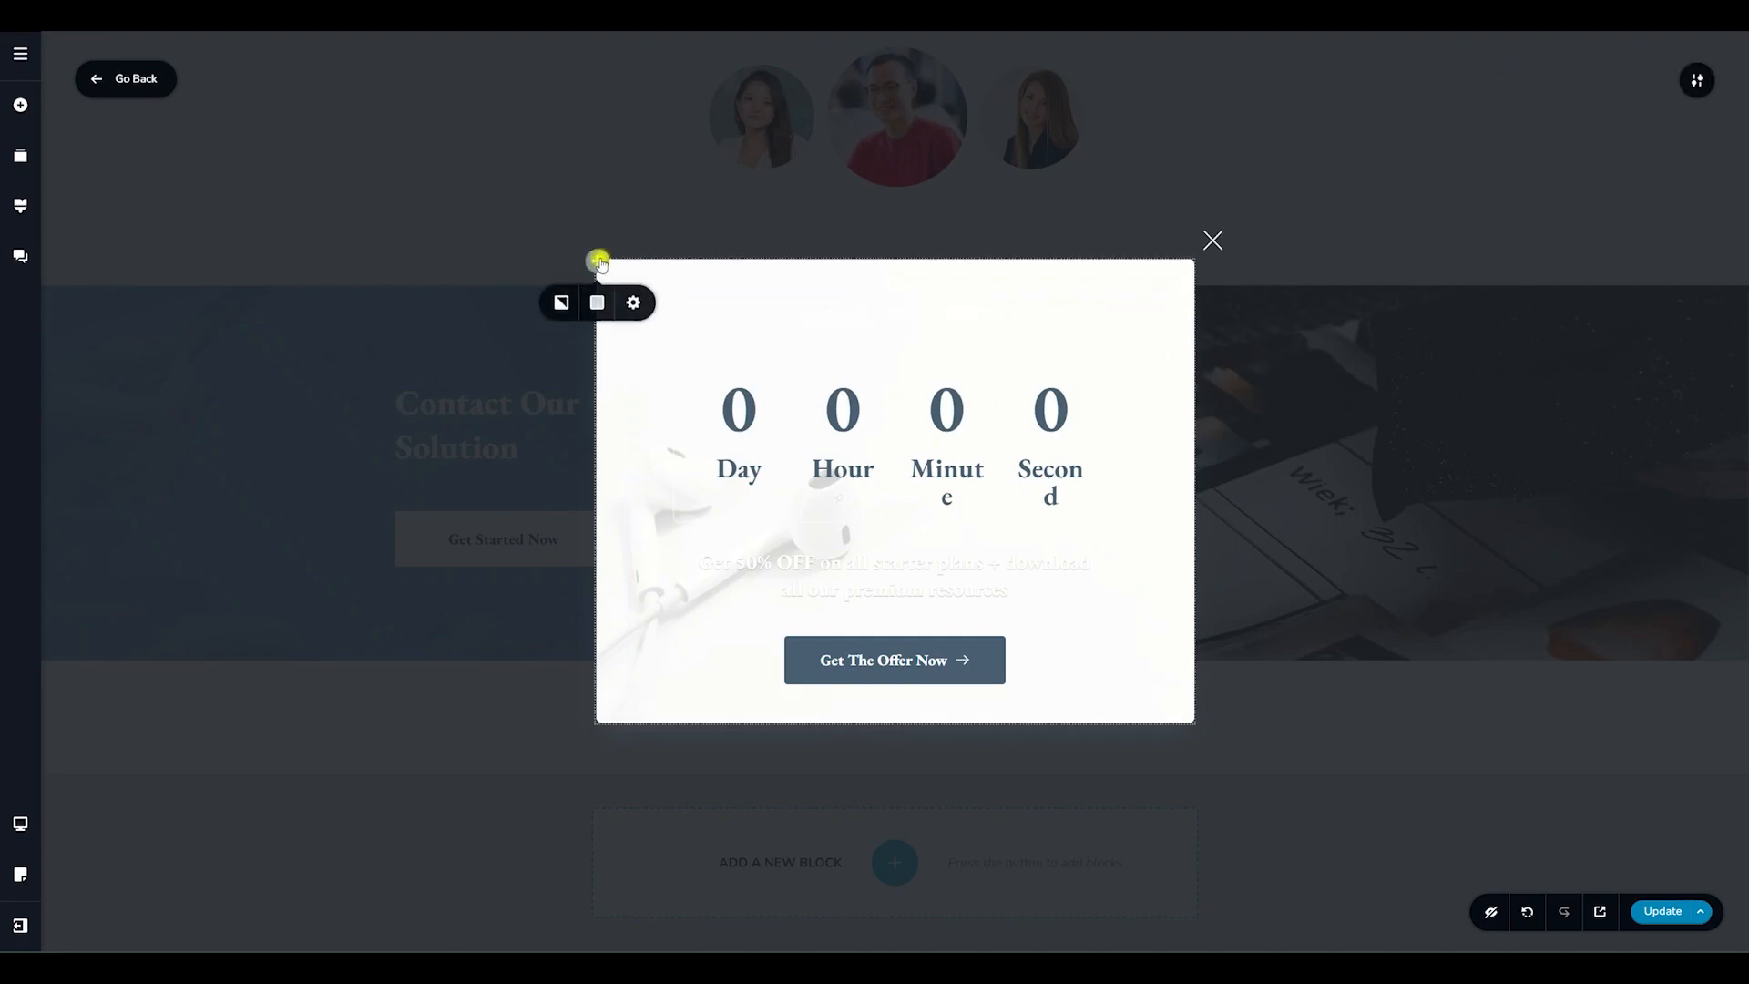
pyautogui.click(560, 304)
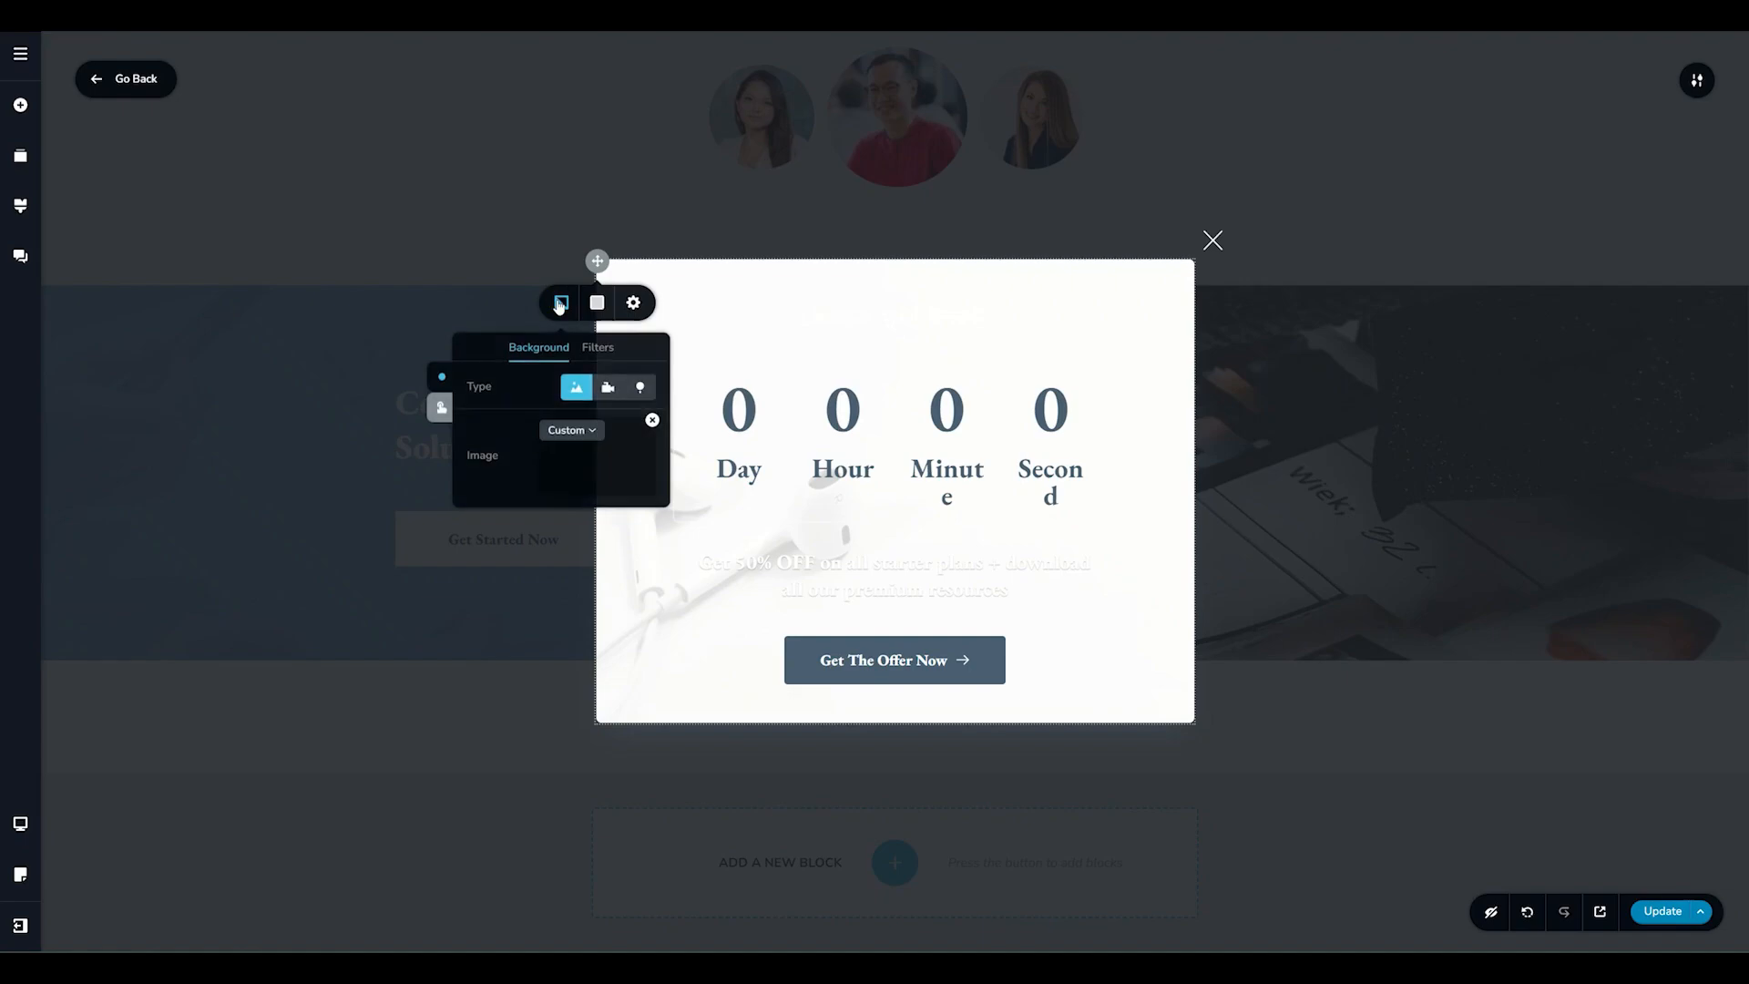
pyautogui.click(595, 304)
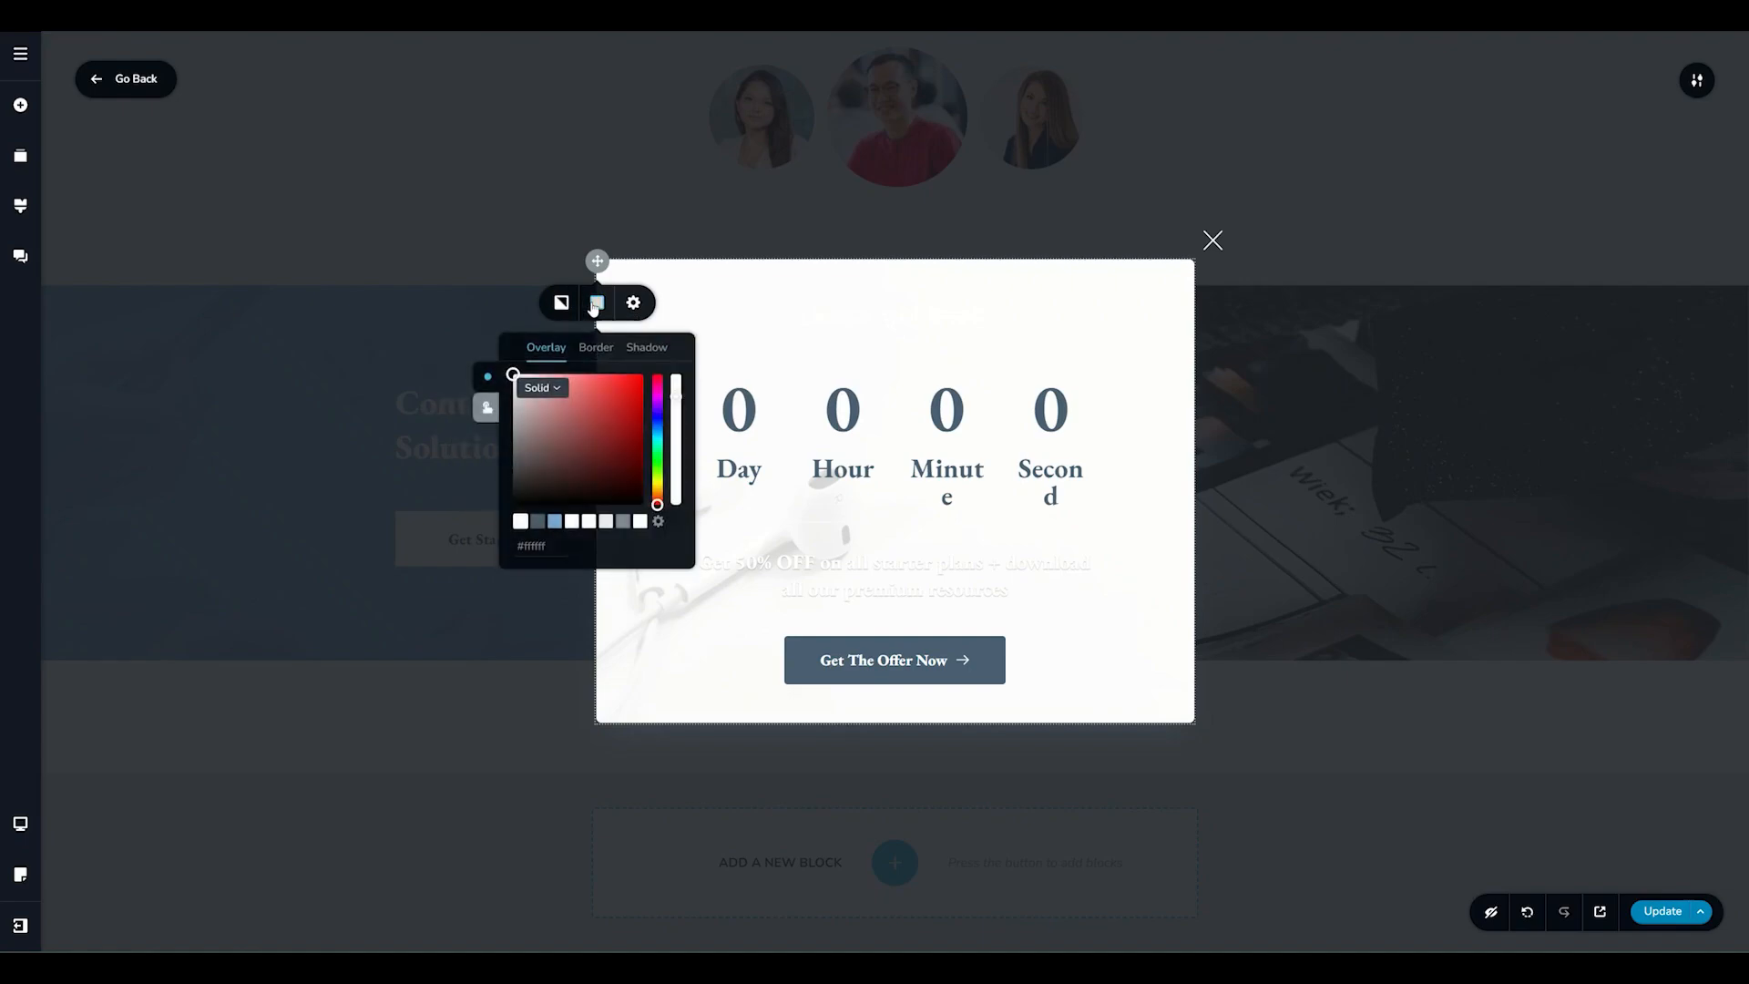
pyautogui.click(635, 302)
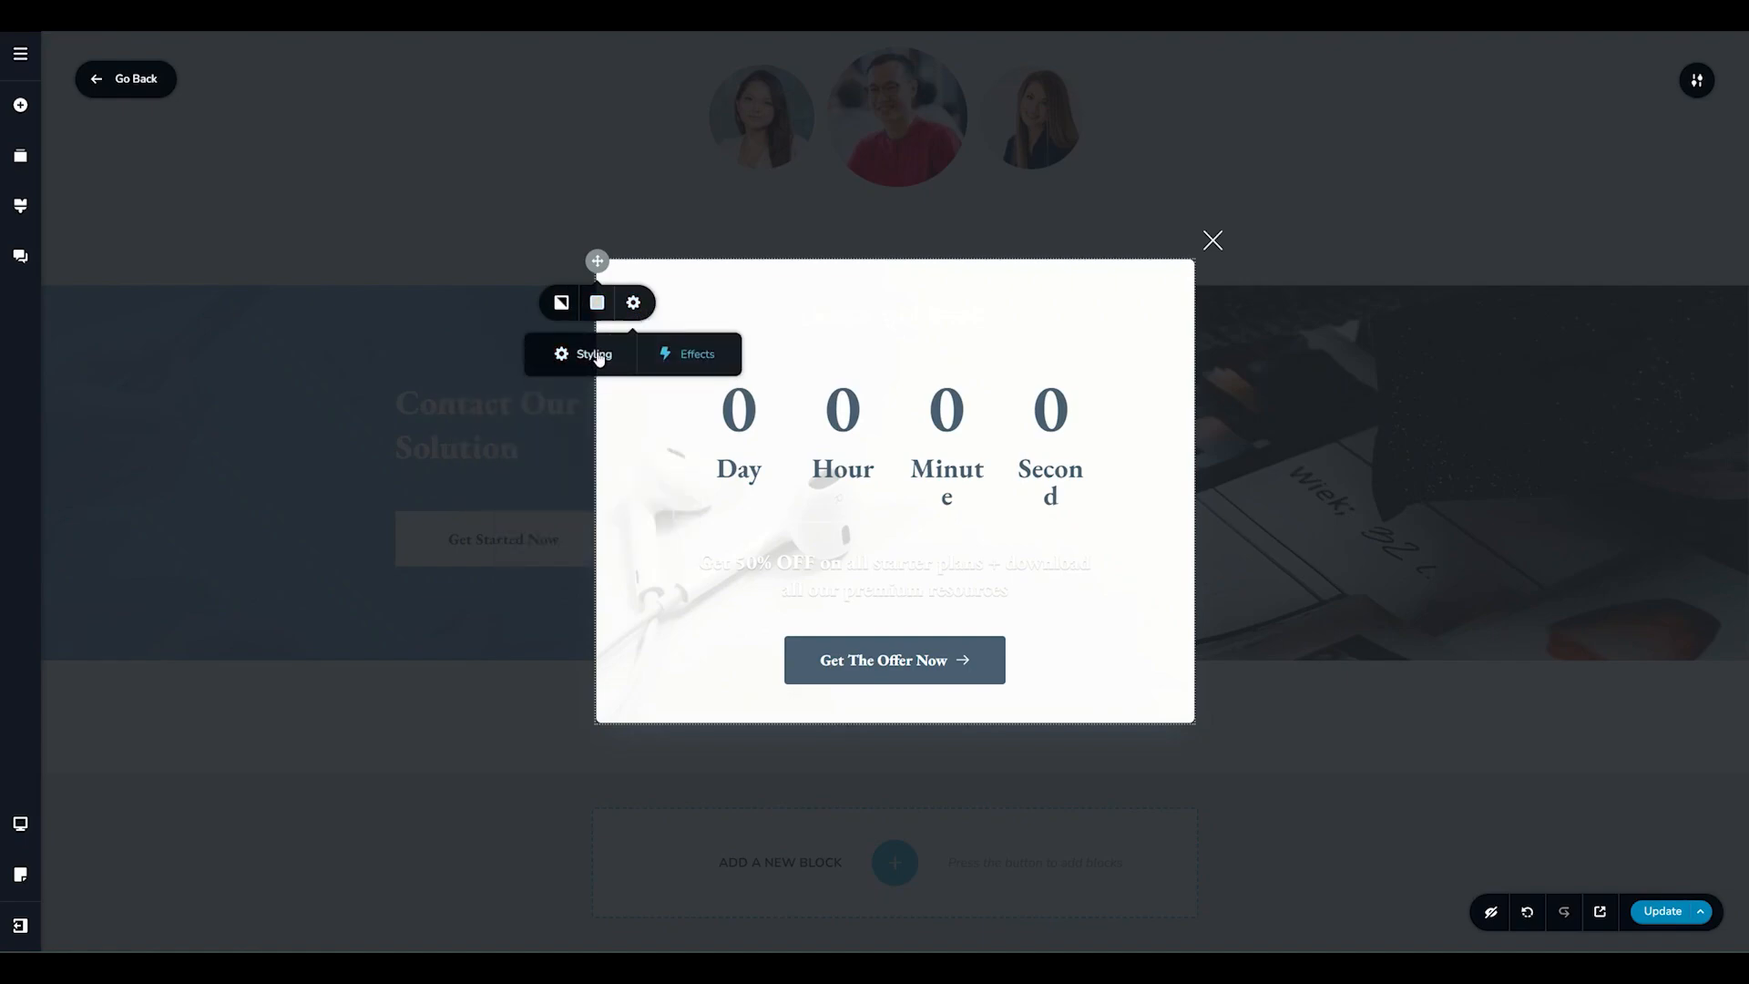
# Set the popup's close icon to a lateral offset of 21 px, a vertical offset of 25 px and a size of 35 px.
pyautogui.click(1214, 241)
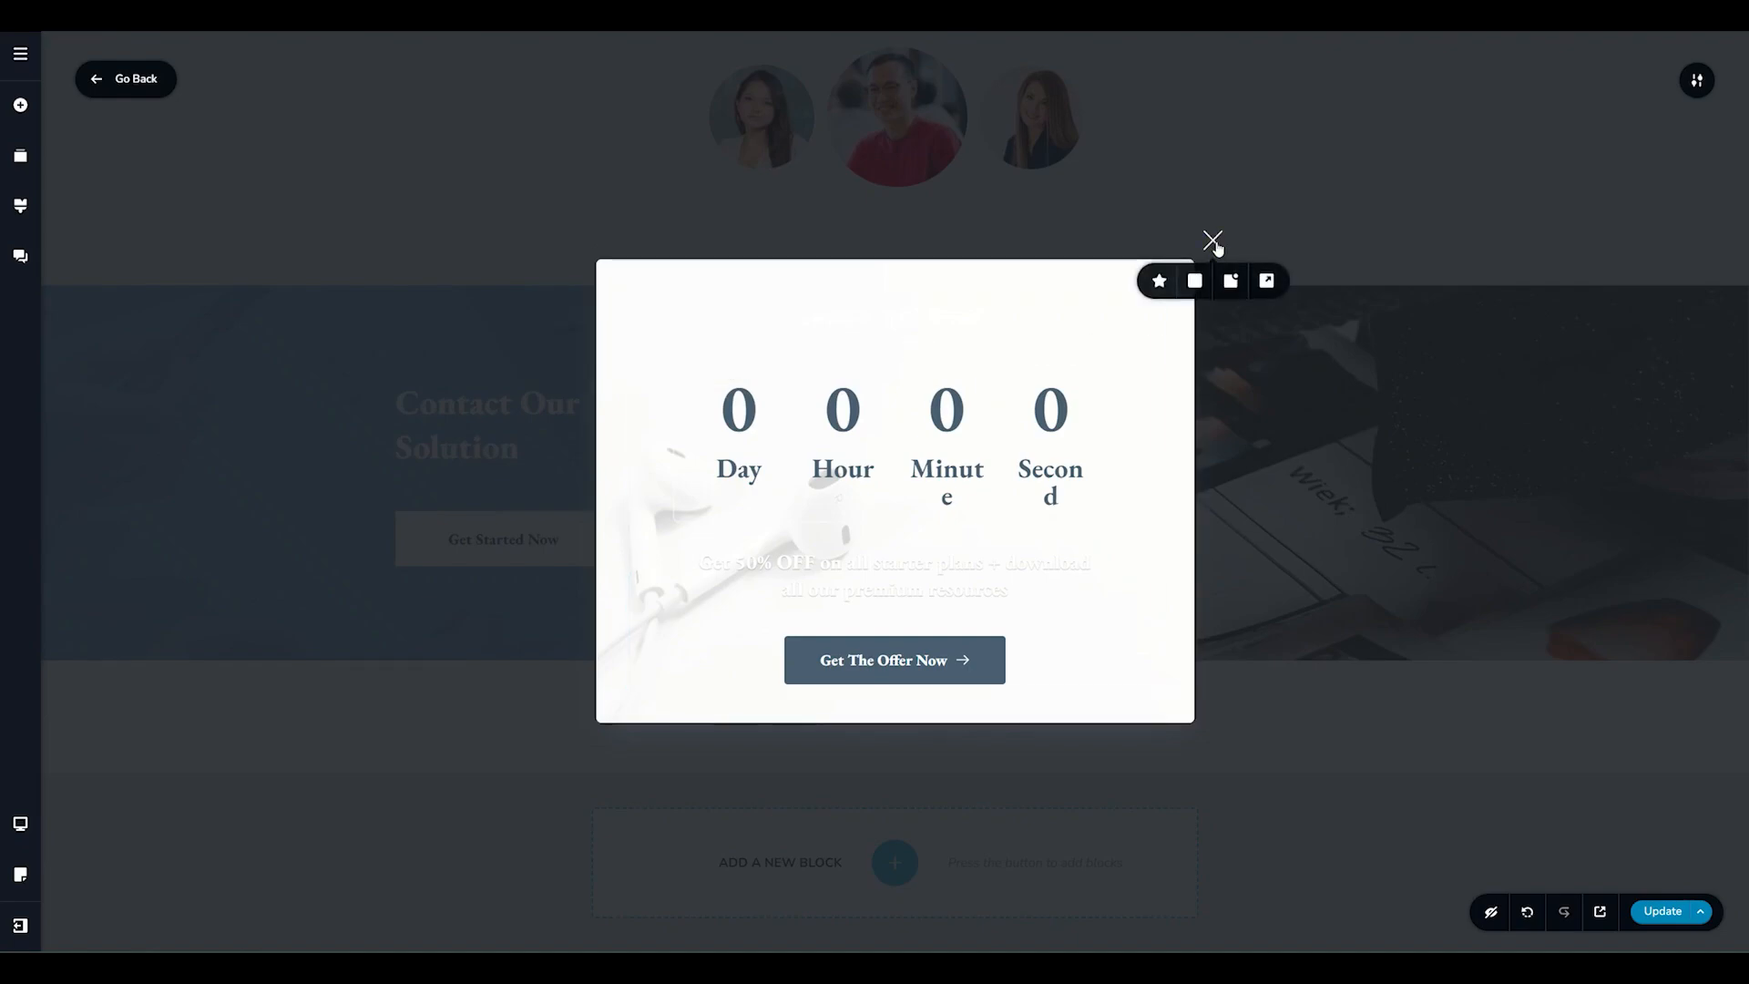
pyautogui.click(1159, 280)
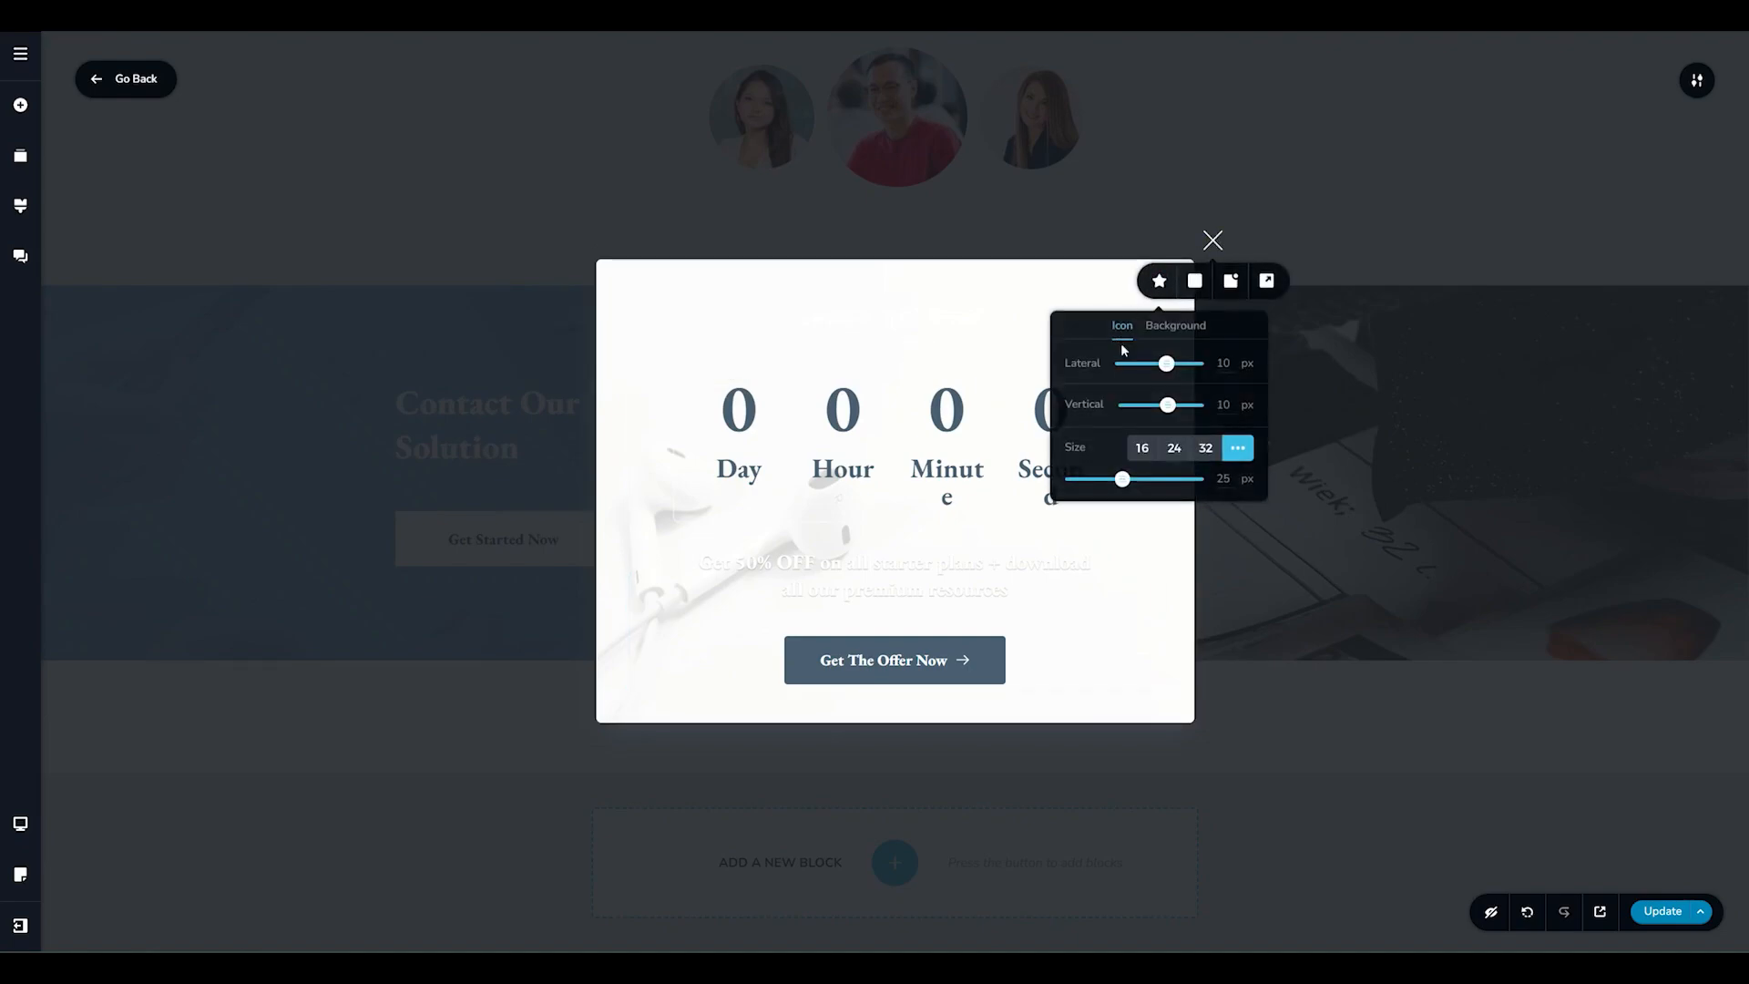
pyautogui.moveTo(1167, 363); pyautogui.dragTo(1178, 405)
pyautogui.moveTo(1123, 479)
pyautogui.mouseDown()
pyautogui.moveTo(1184, 480)
pyautogui.moveTo(1152, 479)
pyautogui.mouseUp()
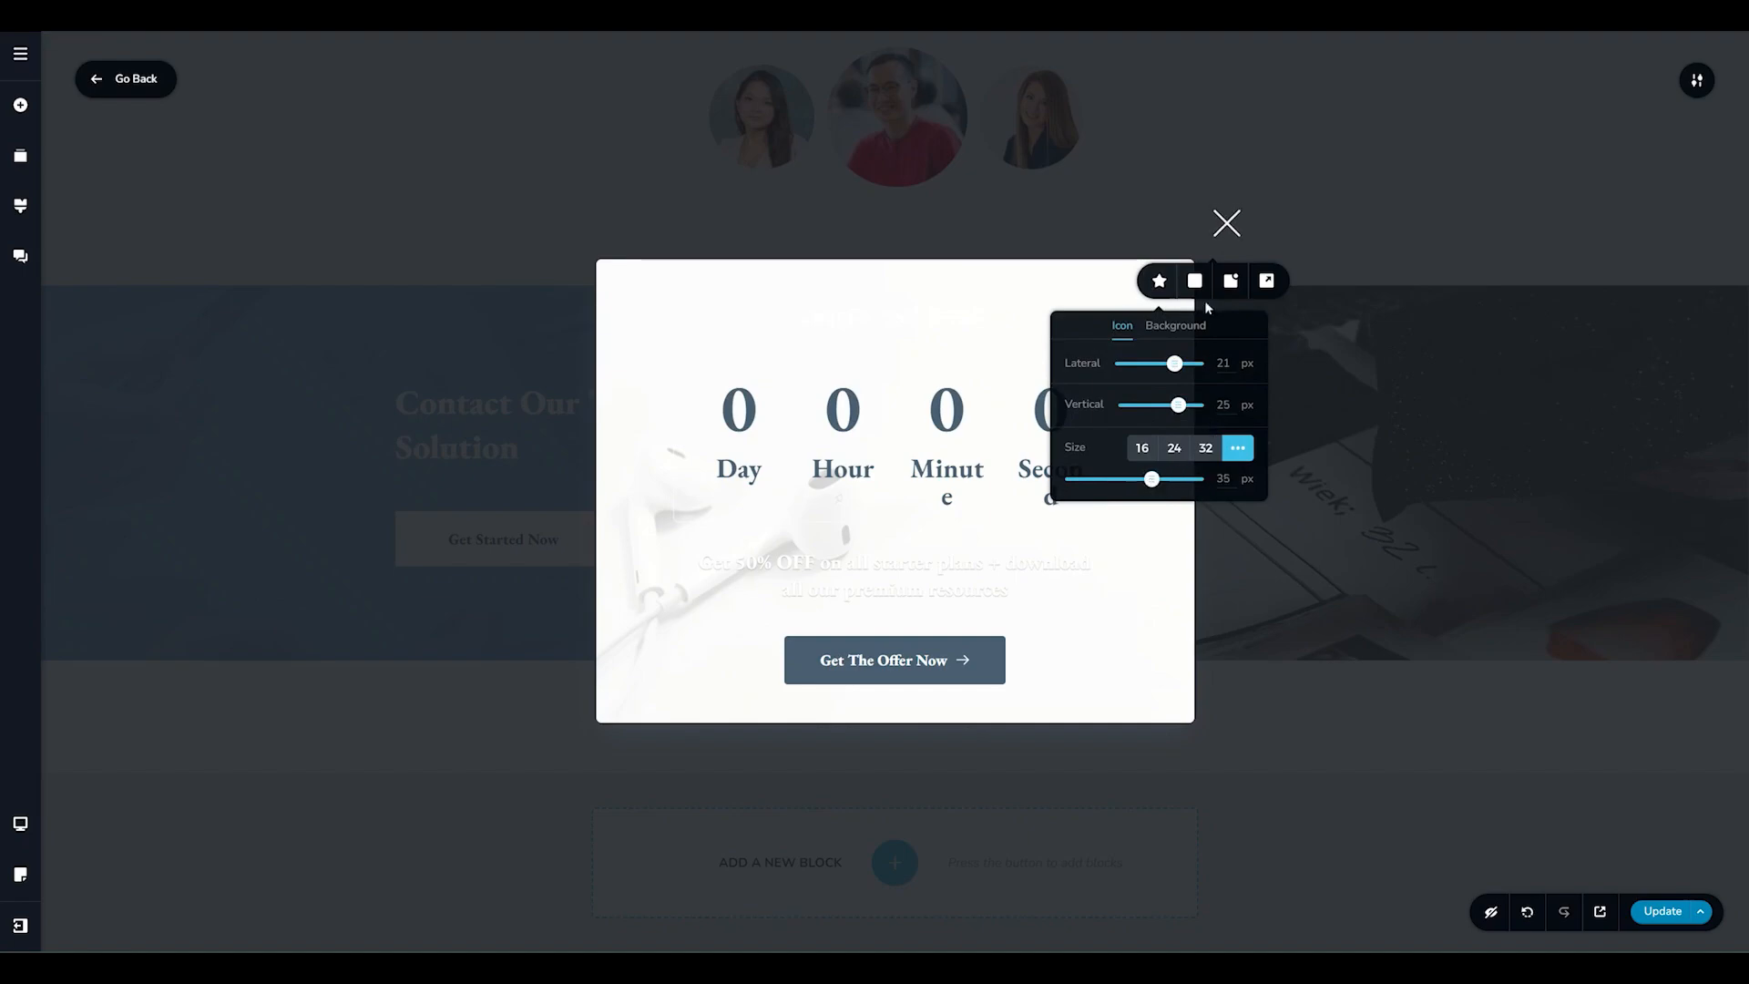
# Change the close icon's colour to magenta #d100ff.
pyautogui.click(1168, 326)
pyautogui.click(1194, 280)
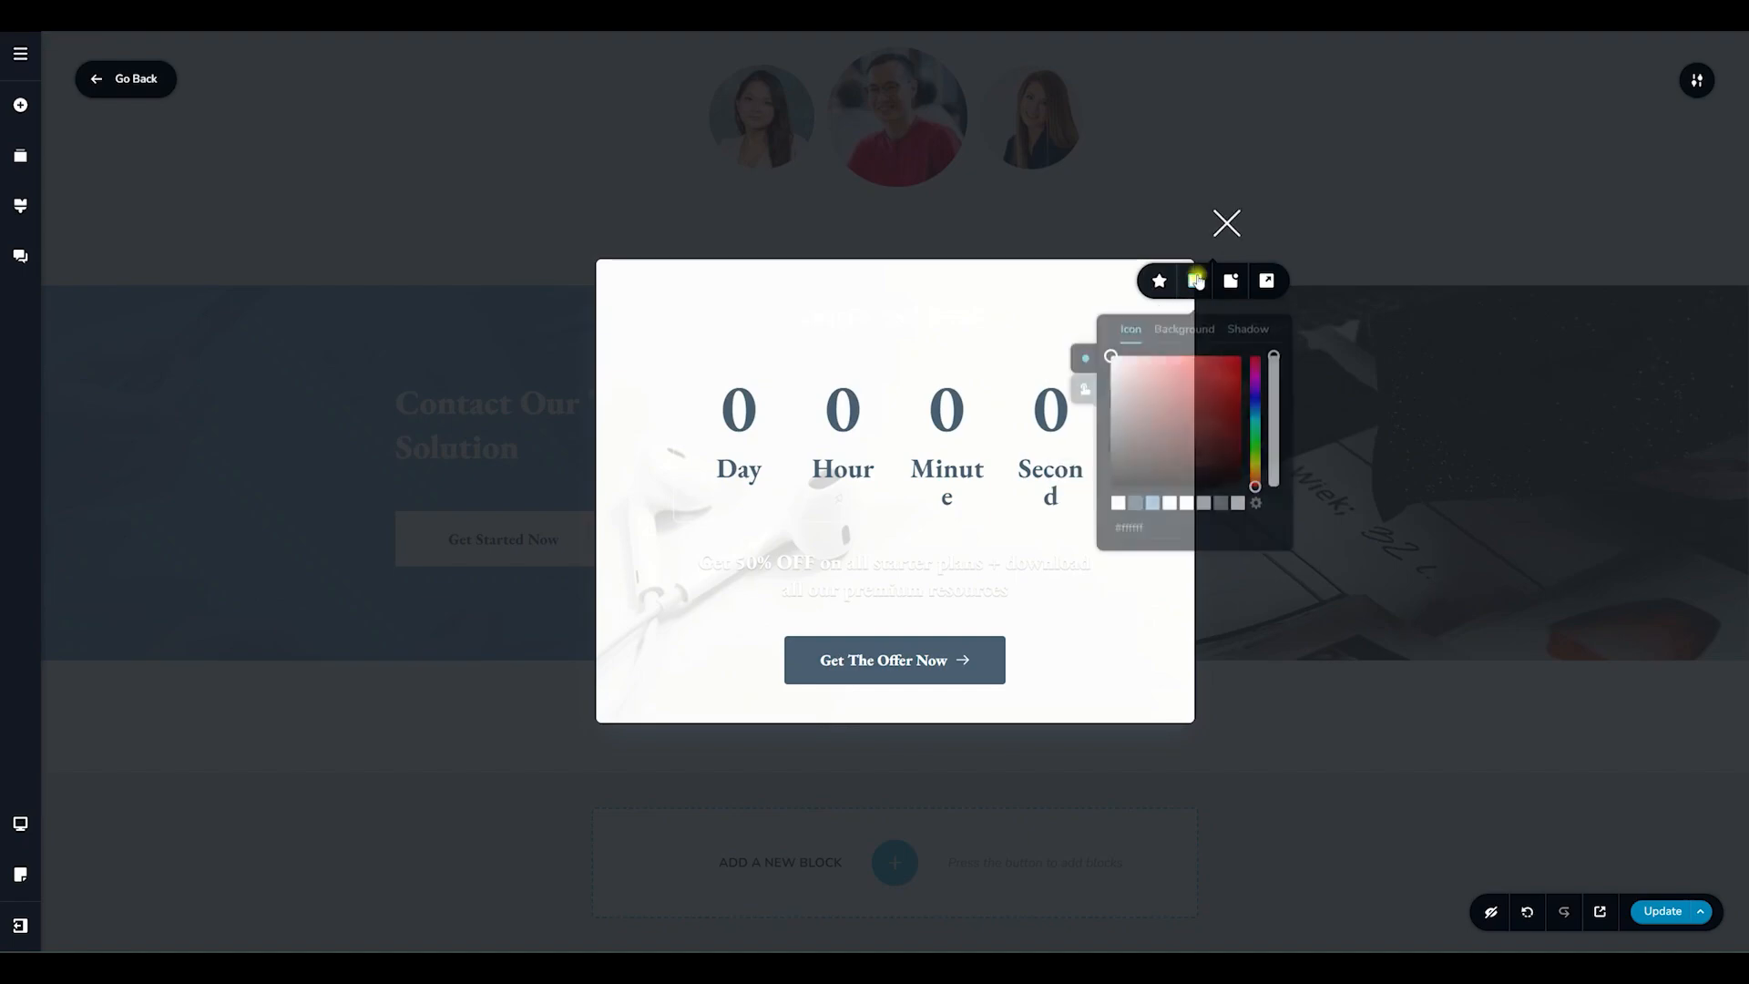
pyautogui.click(1255, 378)
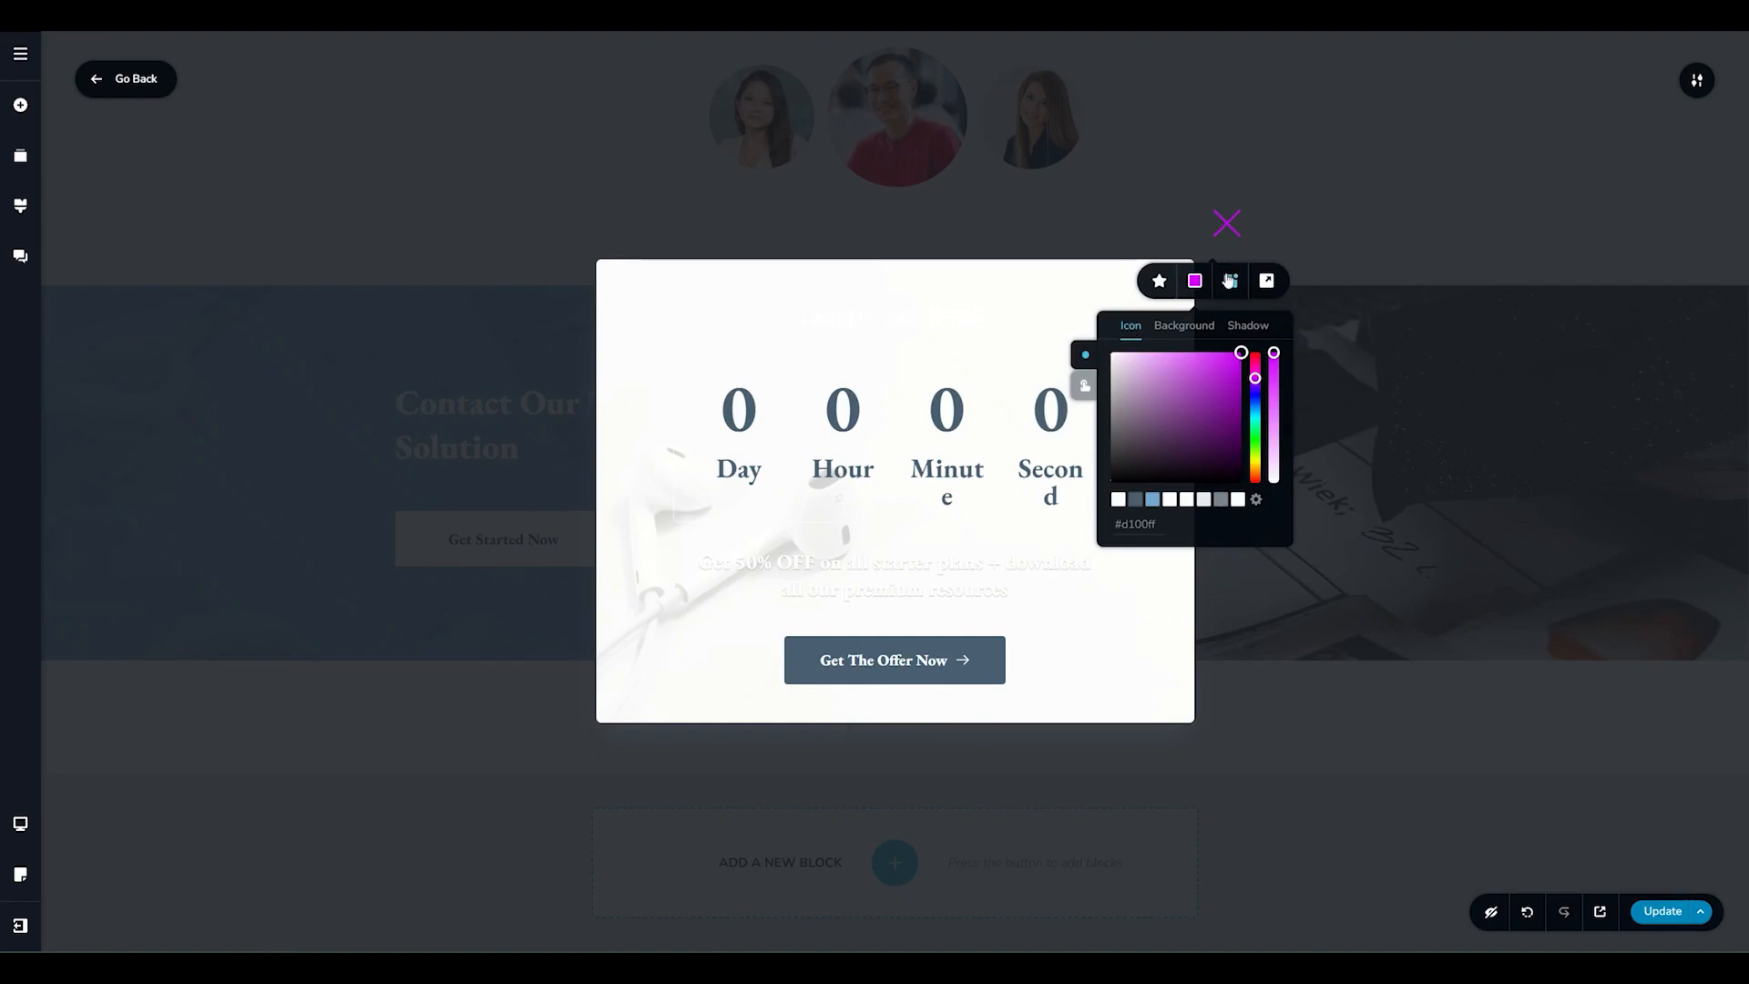
# Try the close icon's inside and outside placements on both sides, ending with it outside the popup's upper-left corner.
pyautogui.click(1232, 284)
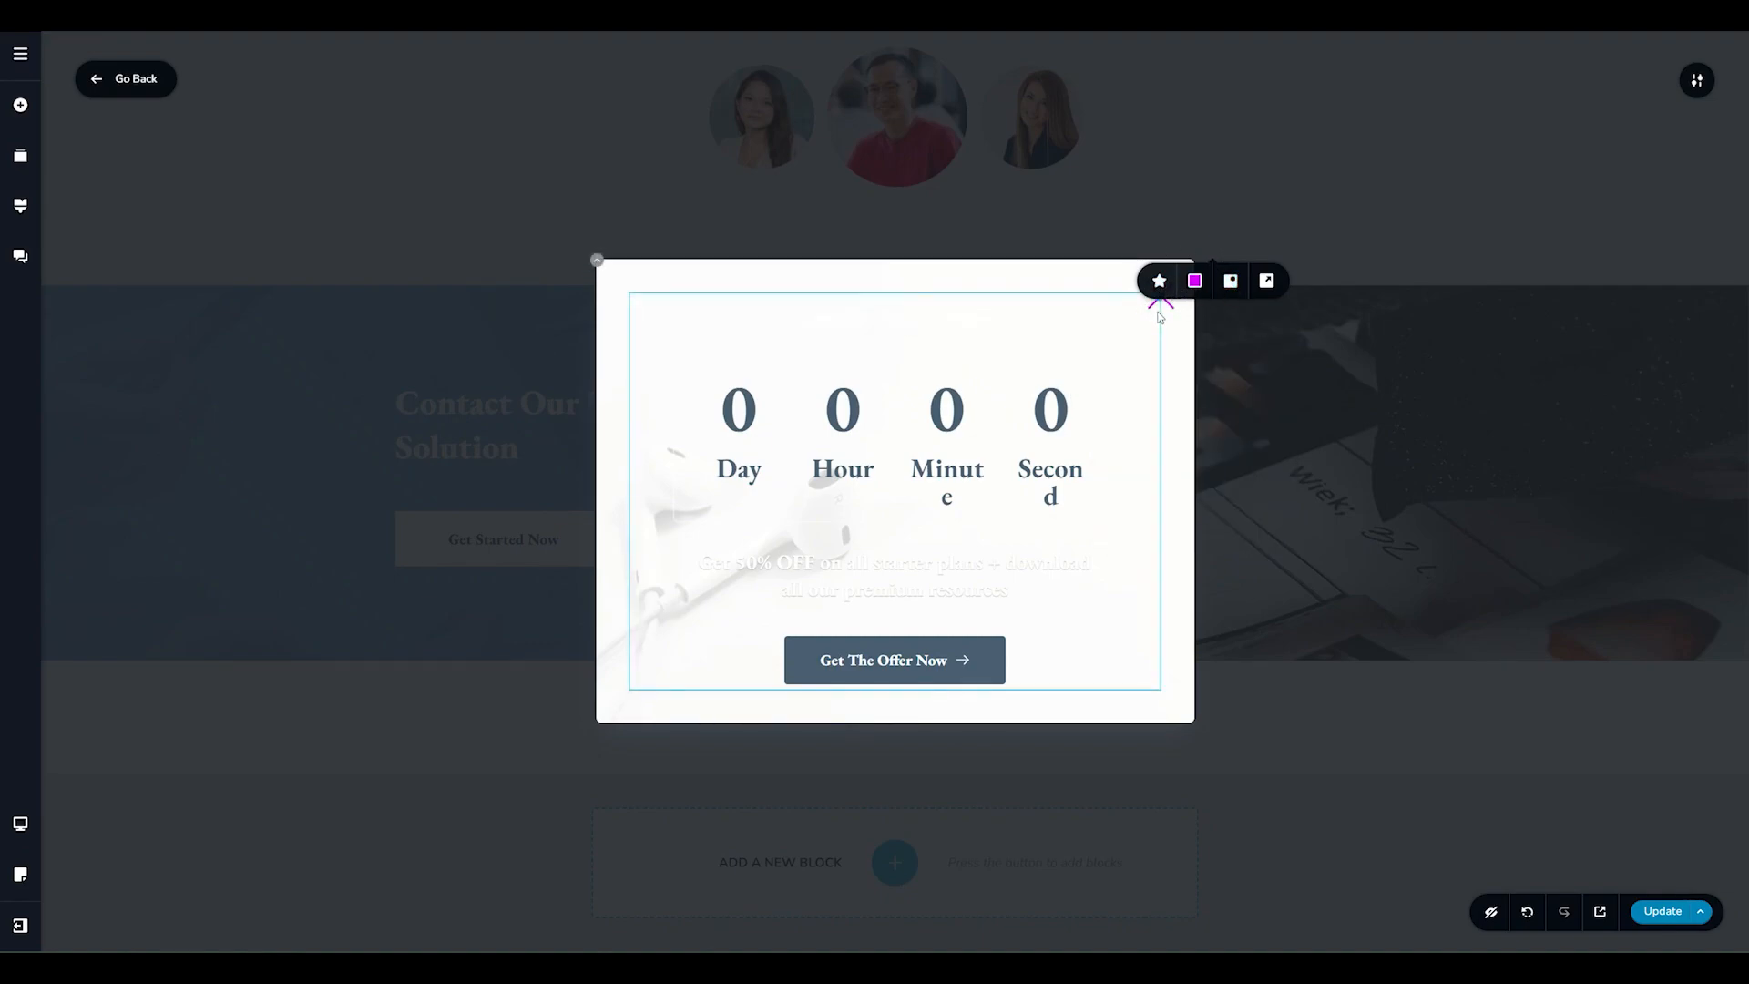
pyautogui.click(1267, 282)
pyautogui.click(1267, 281)
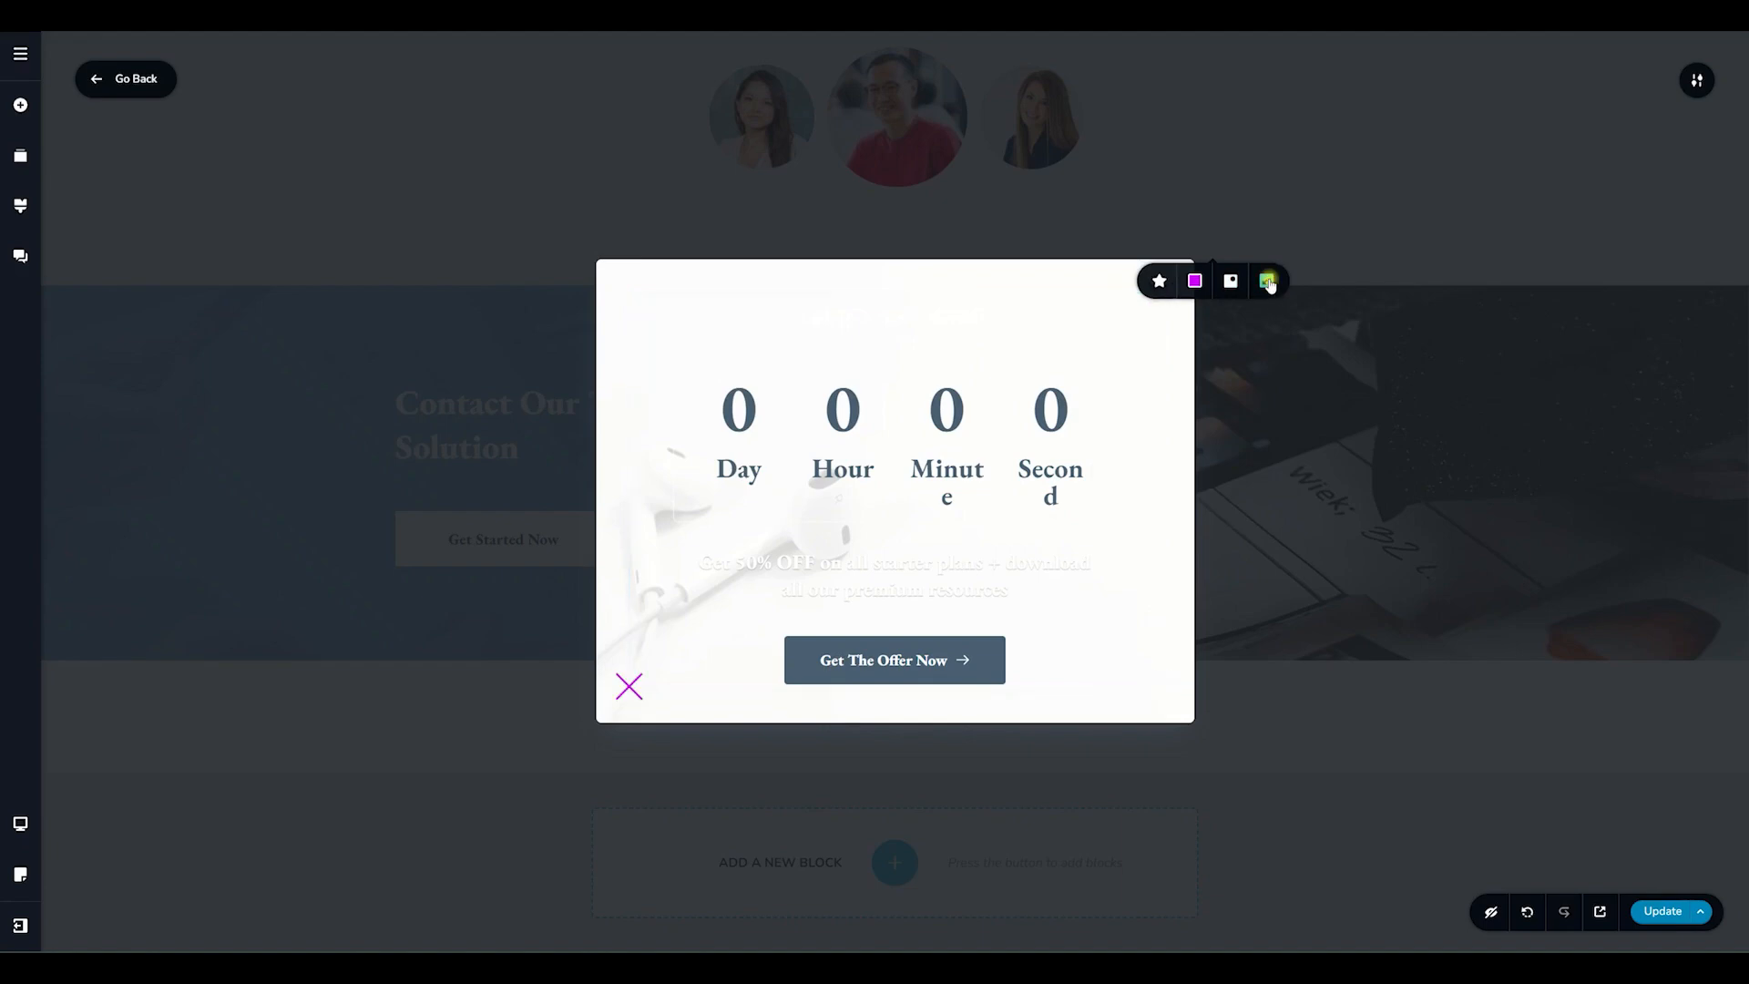
pyautogui.click(1267, 281)
pyautogui.click(1268, 282)
pyautogui.click(1267, 281)
pyautogui.click(1268, 281)
pyautogui.click(1267, 281)
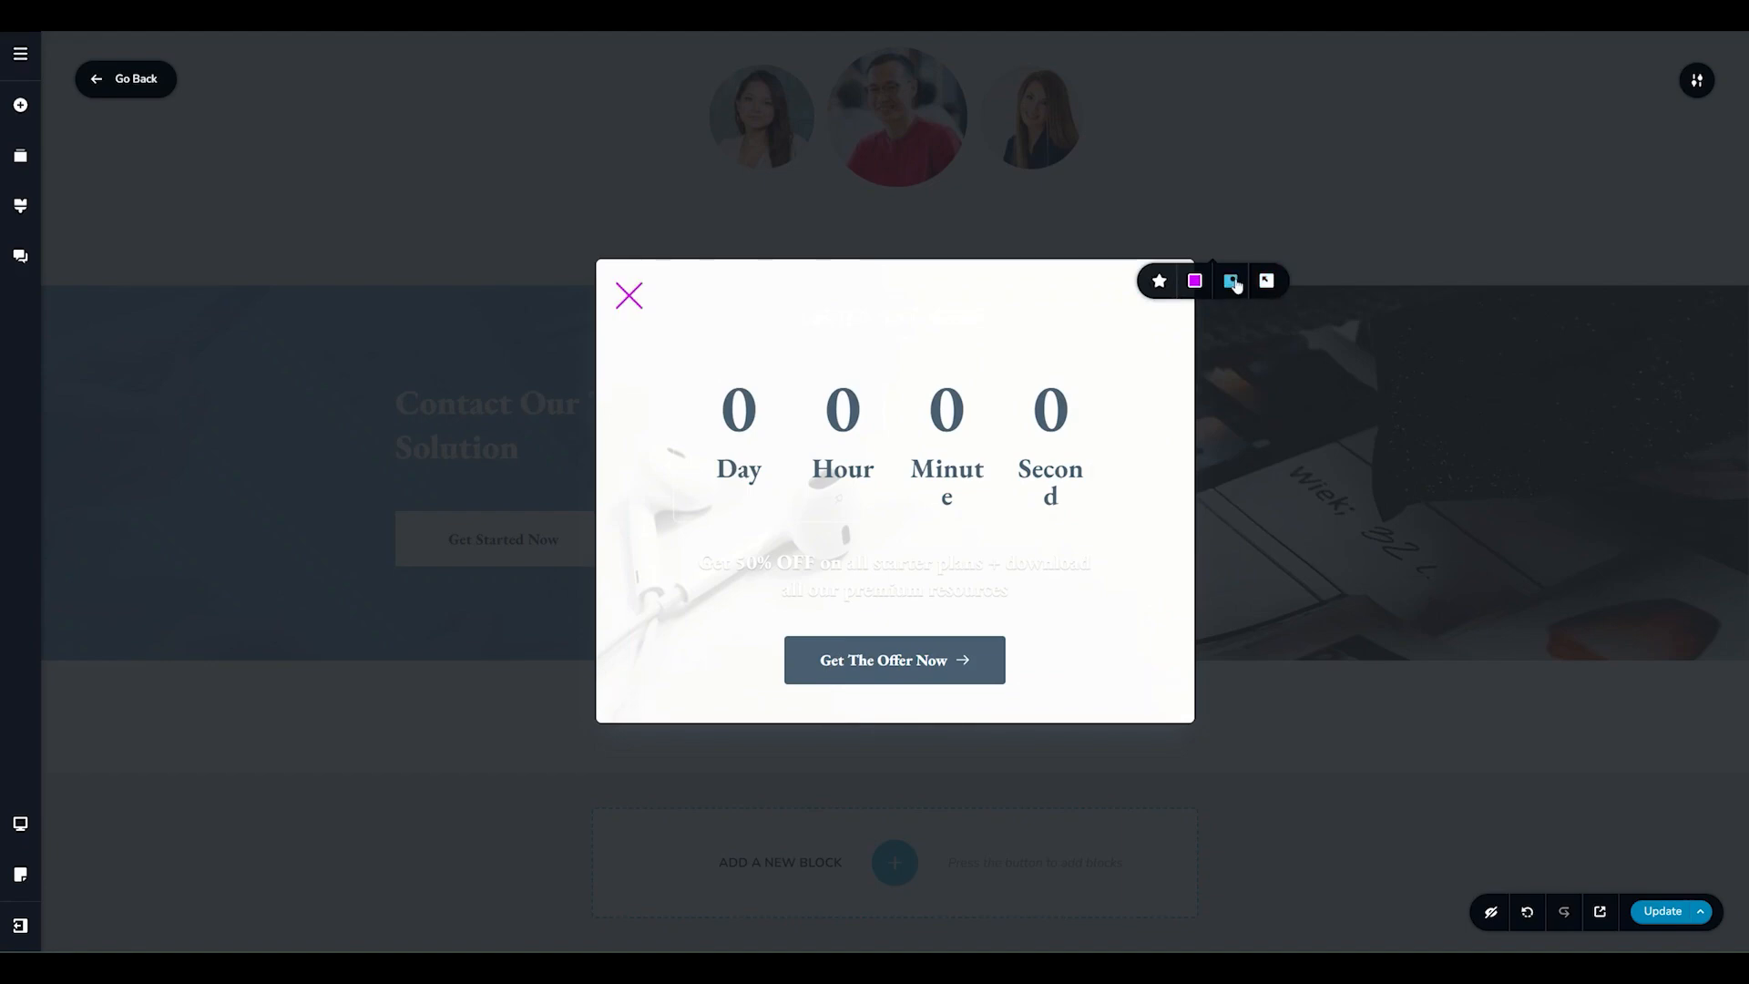
pyautogui.click(1231, 280)
# Return to the page and reopen the countdown popup through the Get Started Now button's link settings.
pyautogui.click(132, 91)
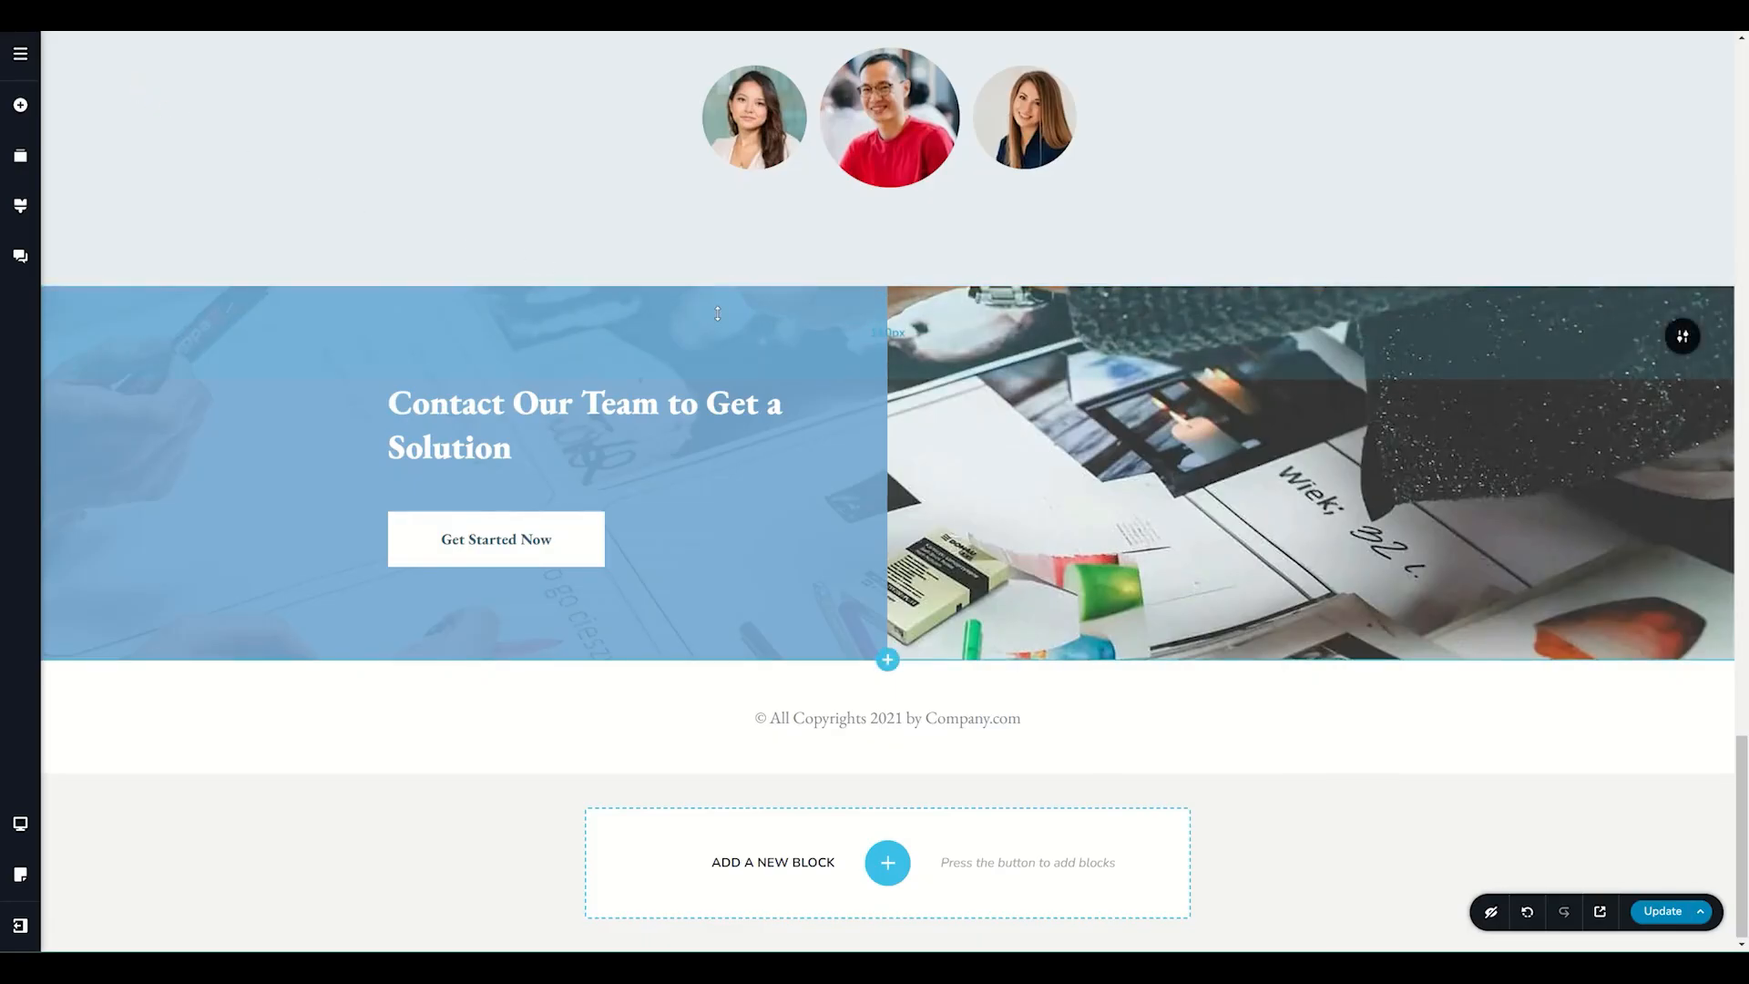
pyautogui.click(493, 543)
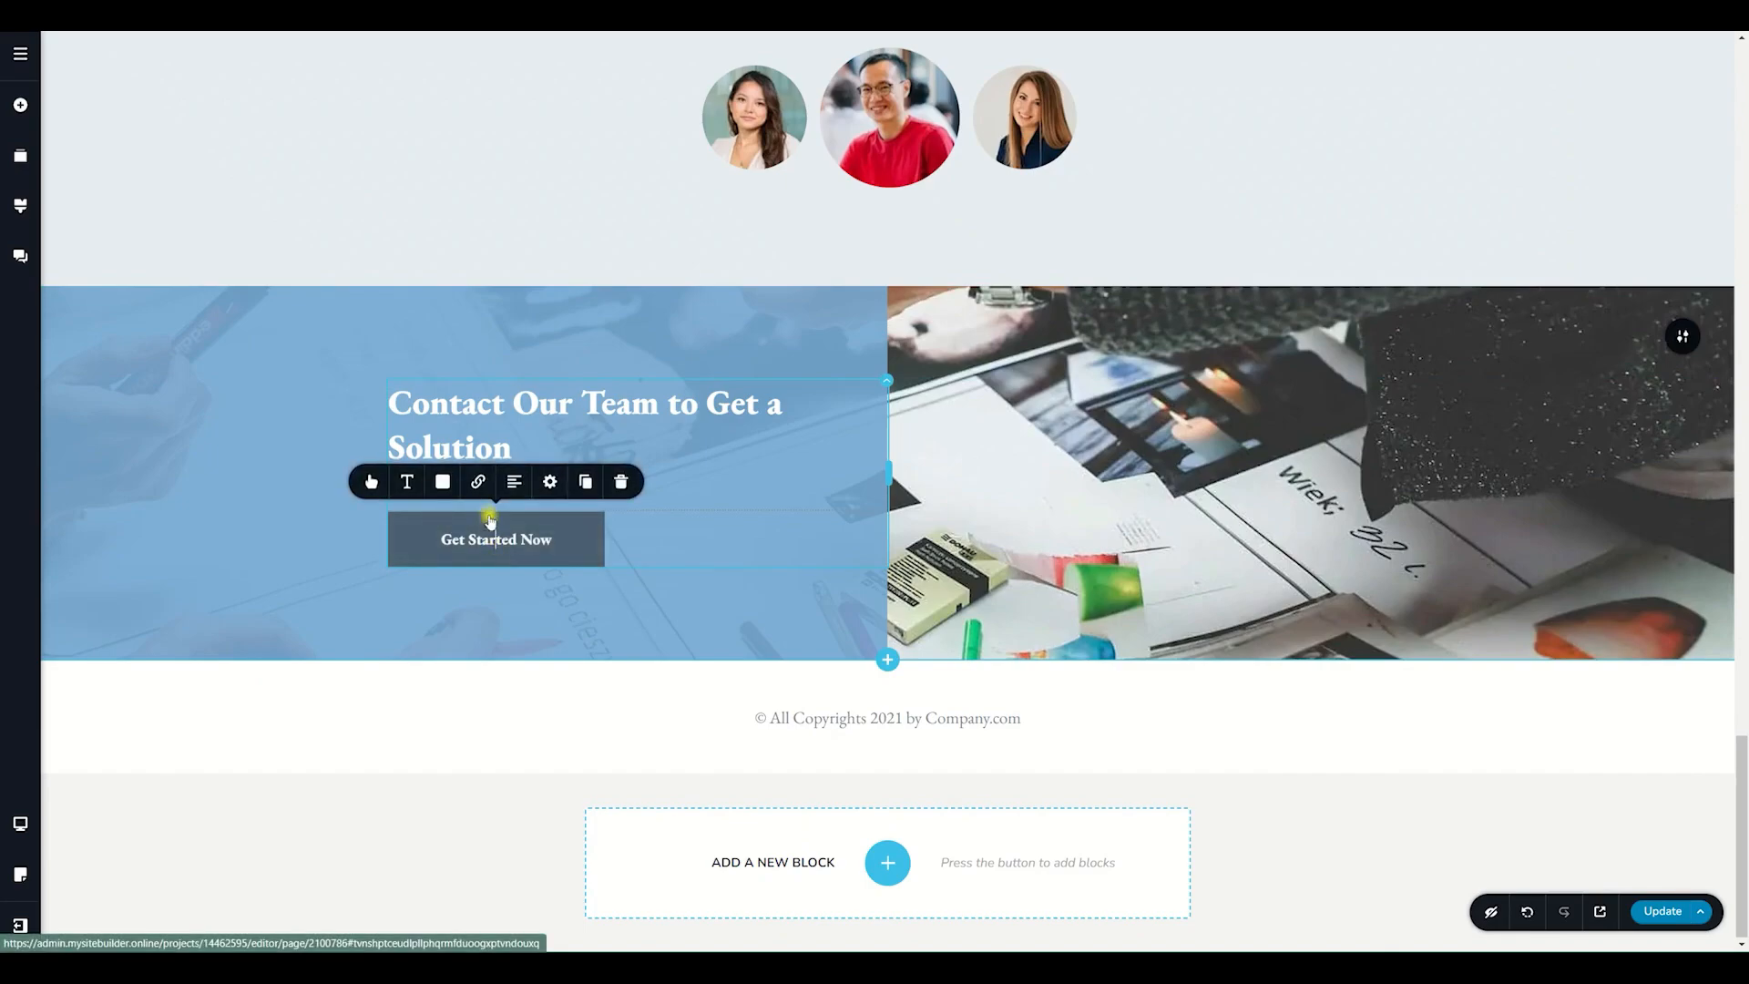
pyautogui.click(480, 481)
pyautogui.click(515, 401)
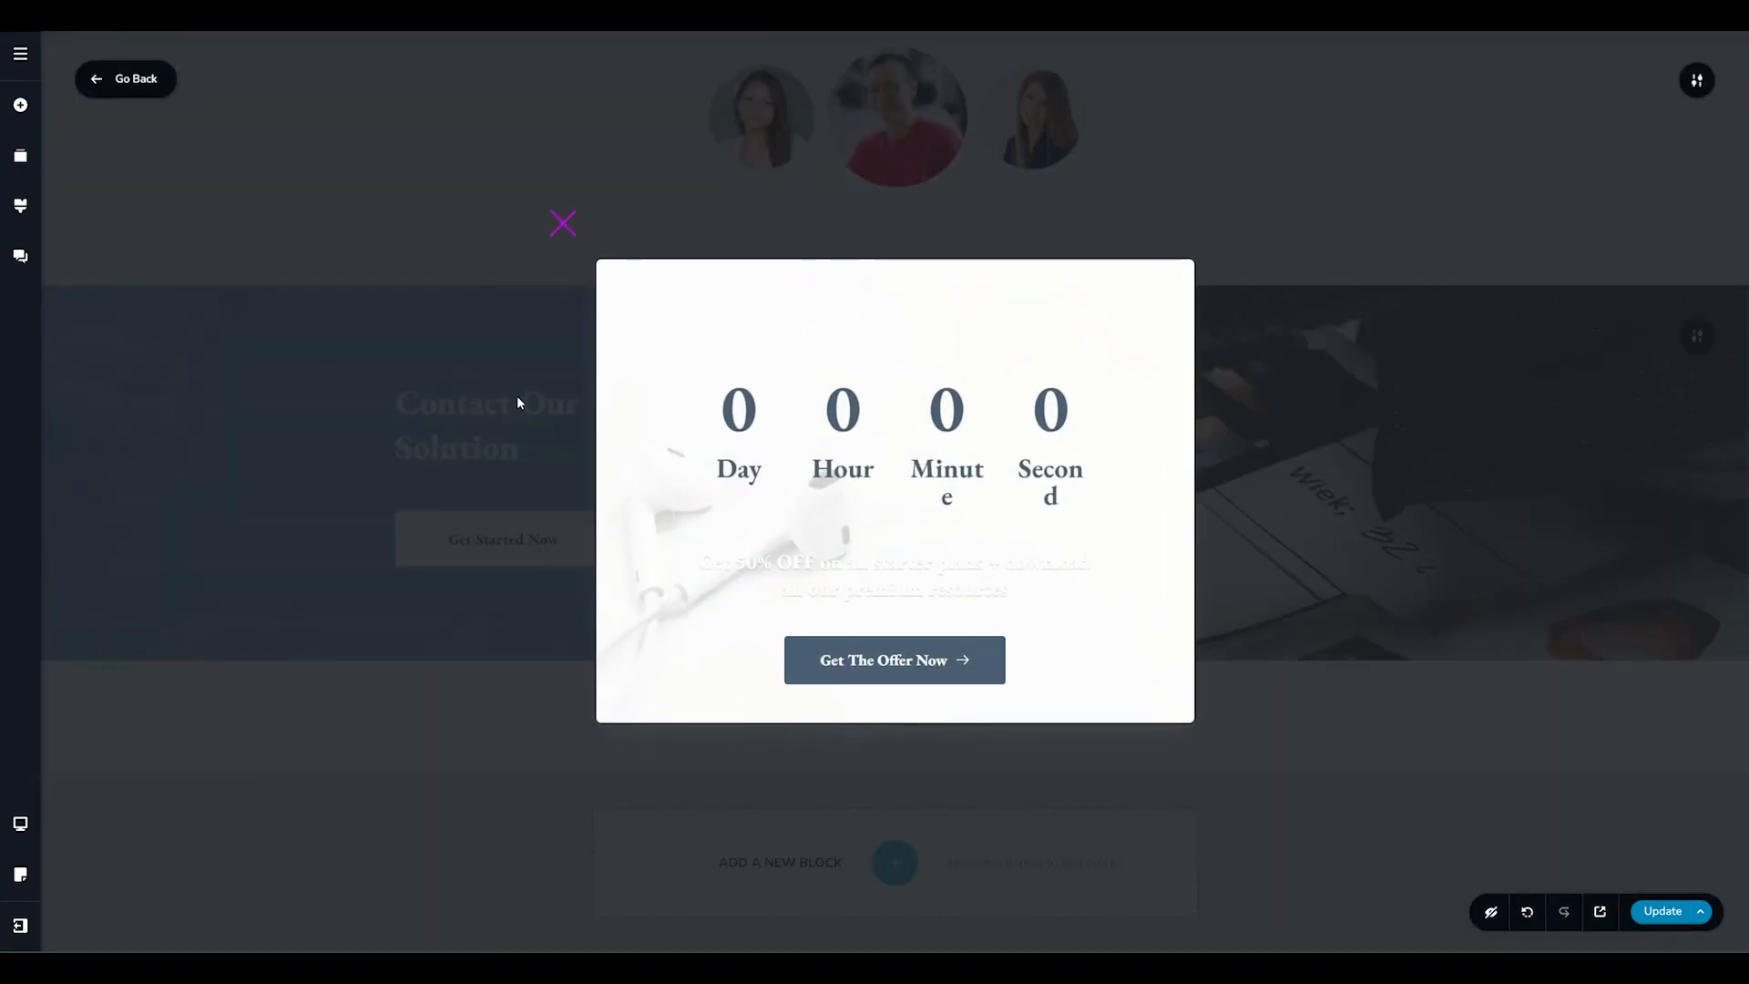
# Preview the popup in the tablet and mobile layouts.
pyautogui.moveTo(31, 824)
pyautogui.click(92, 804)
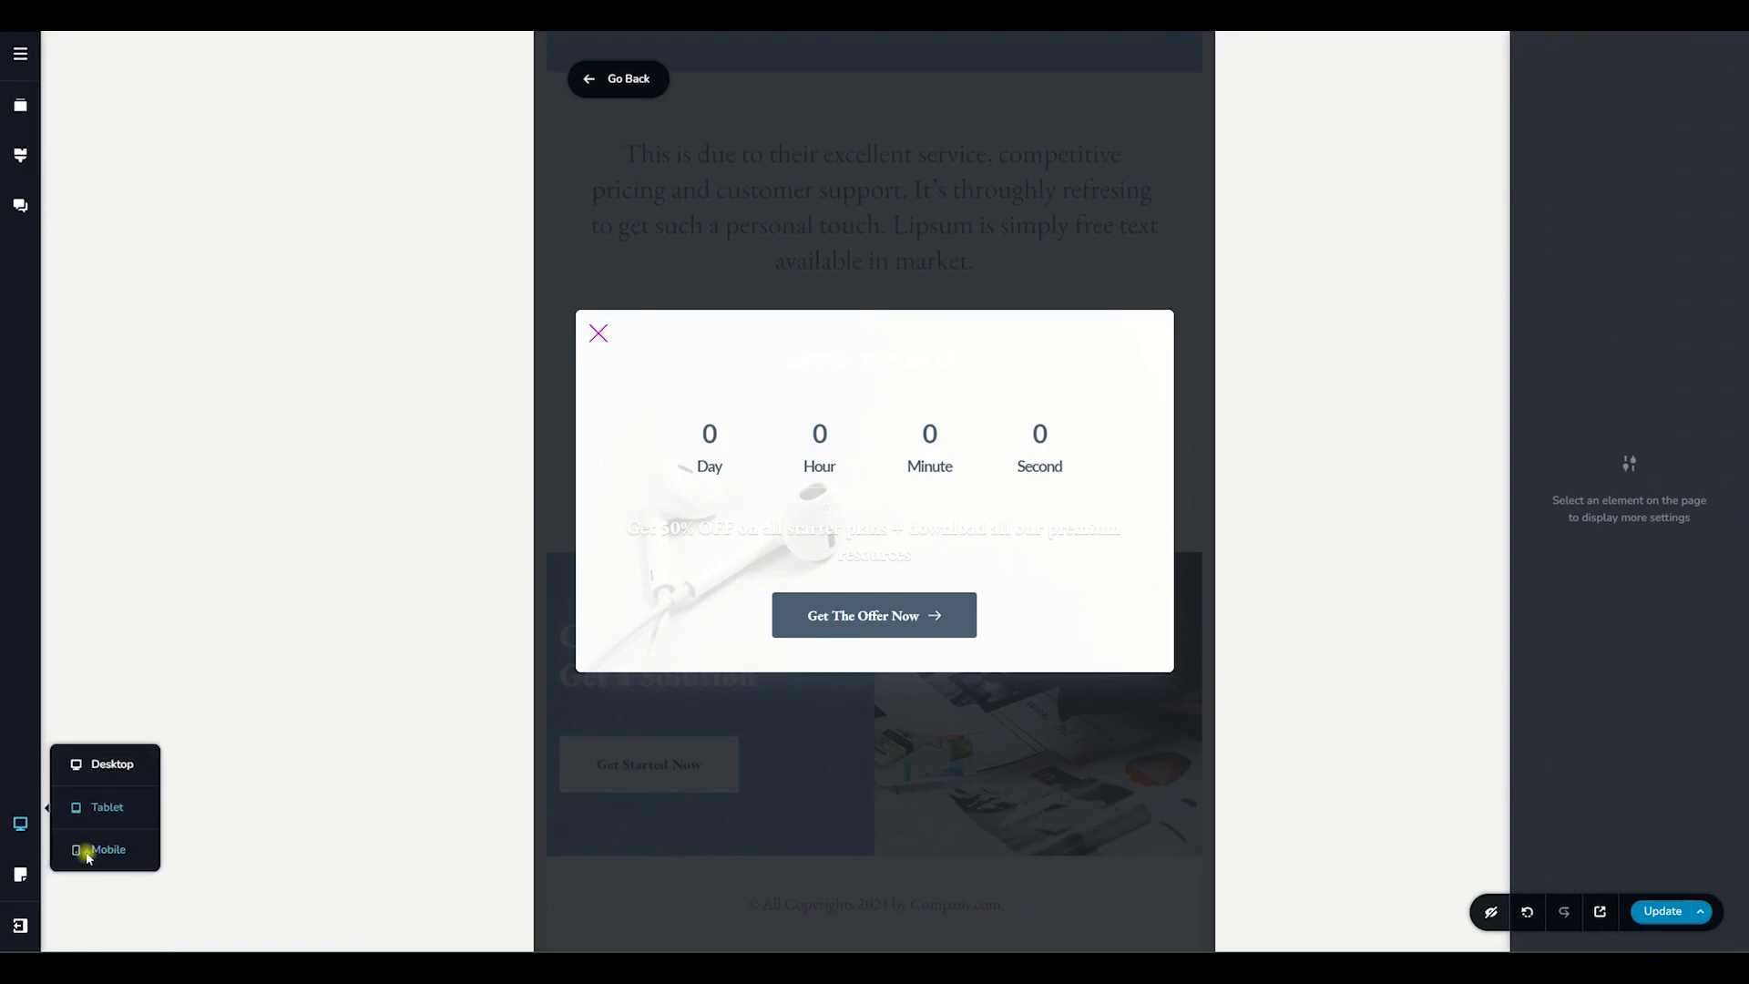
pyautogui.click(88, 853)
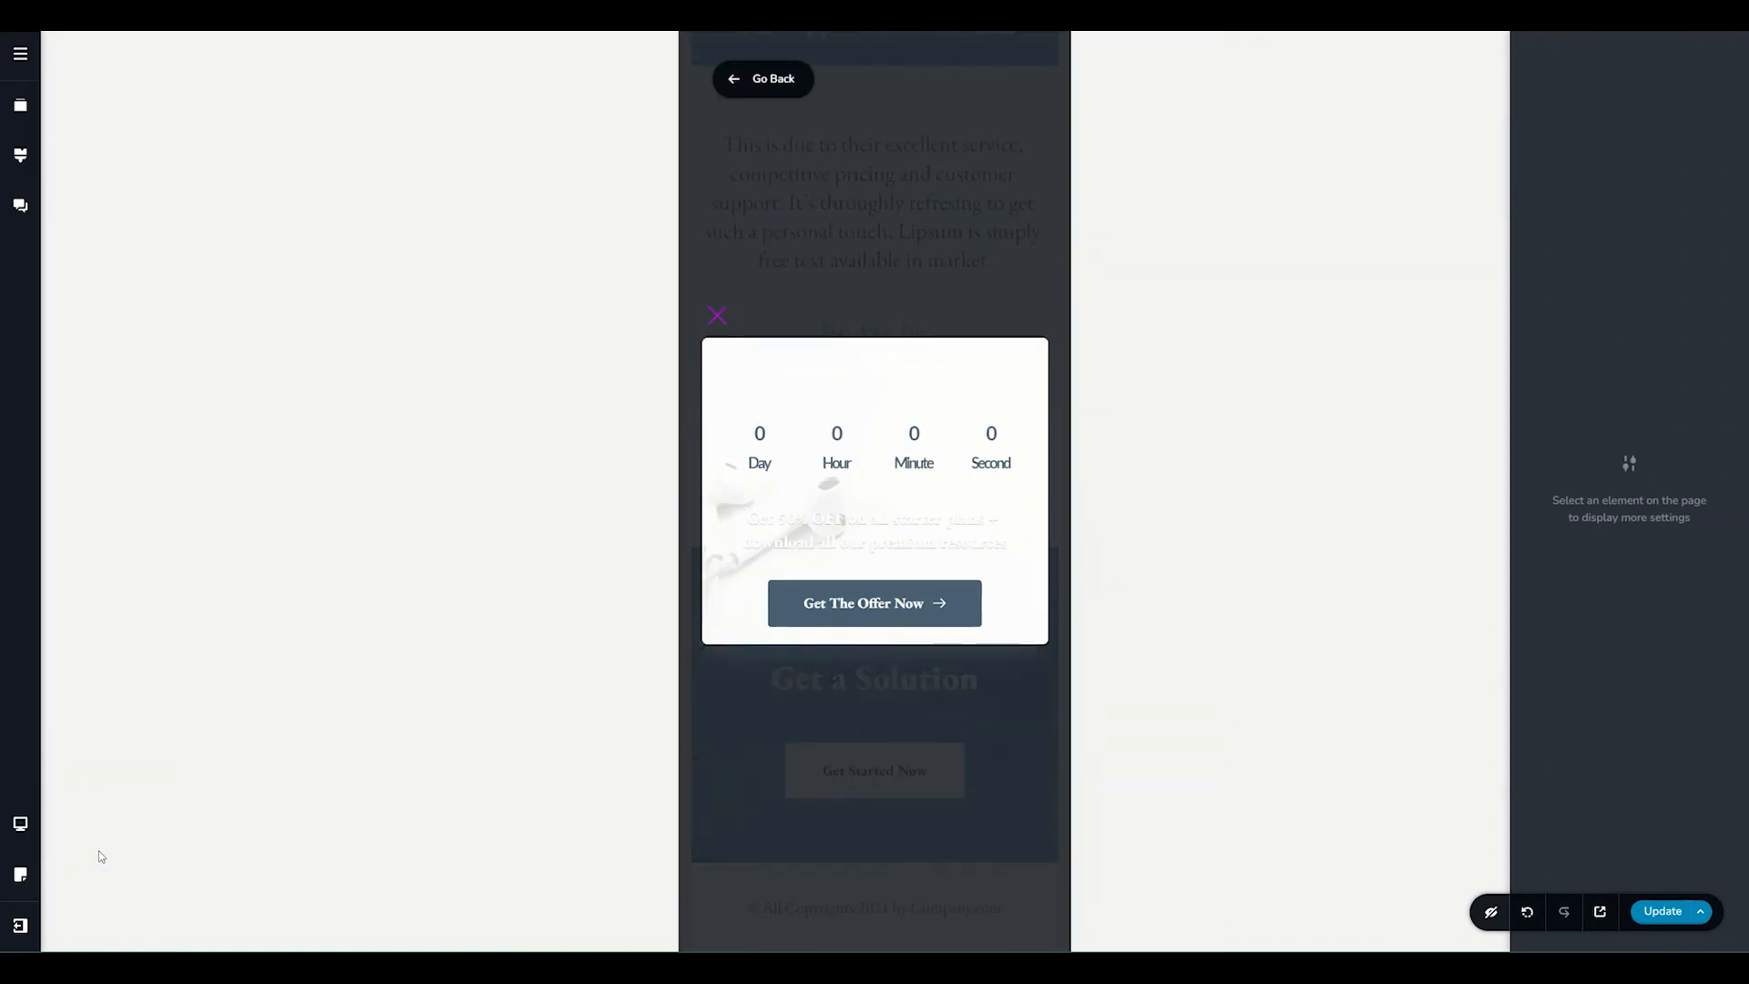